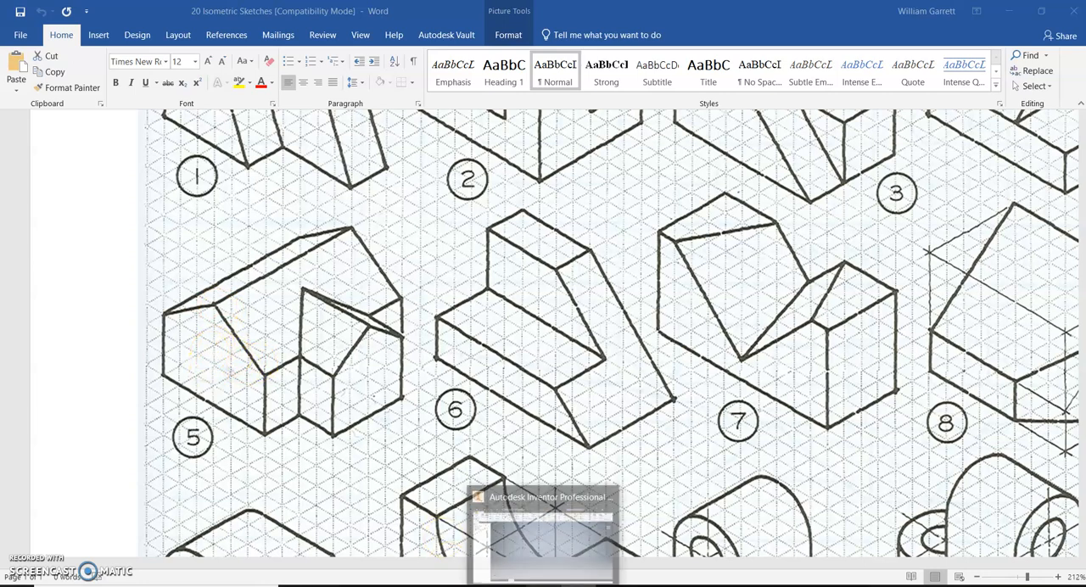
# - Switch to Autodesk Inventor and start a 2D sketch on the front (XY) origin plane
pyautogui.click(543, 543)
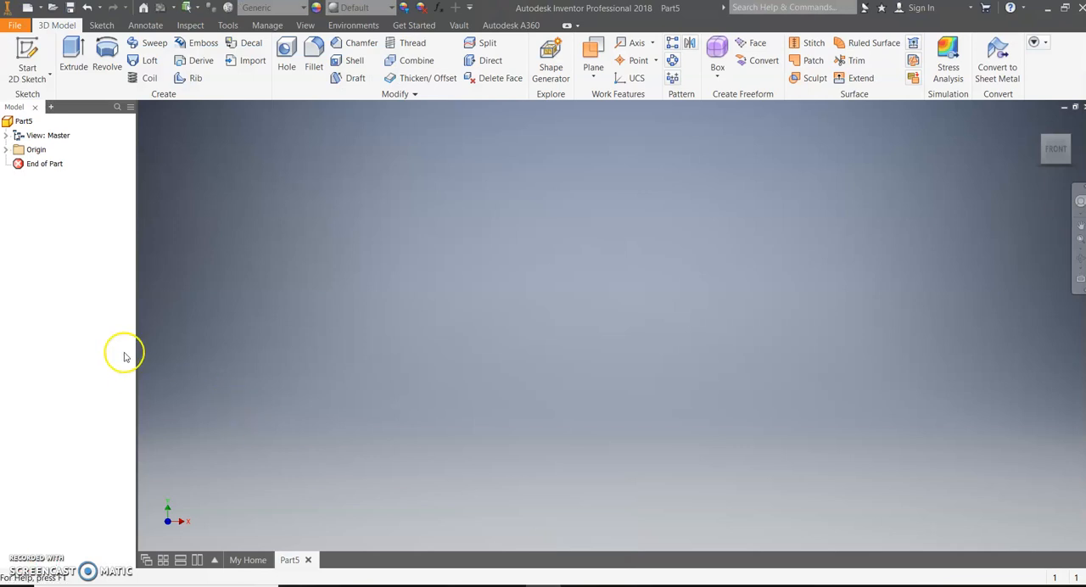
pyautogui.click(25, 68)
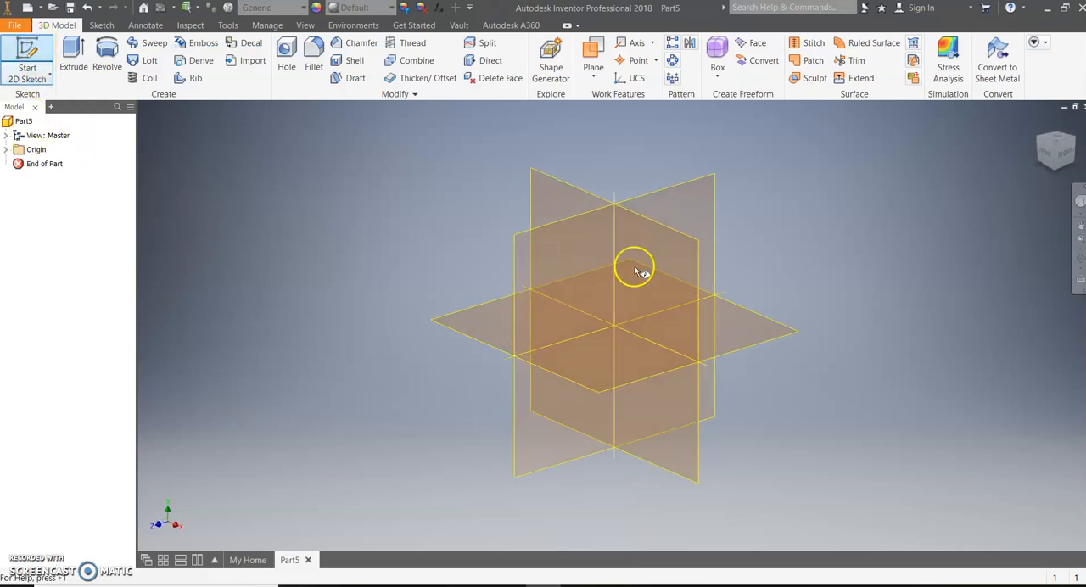
pyautogui.click(538, 185)
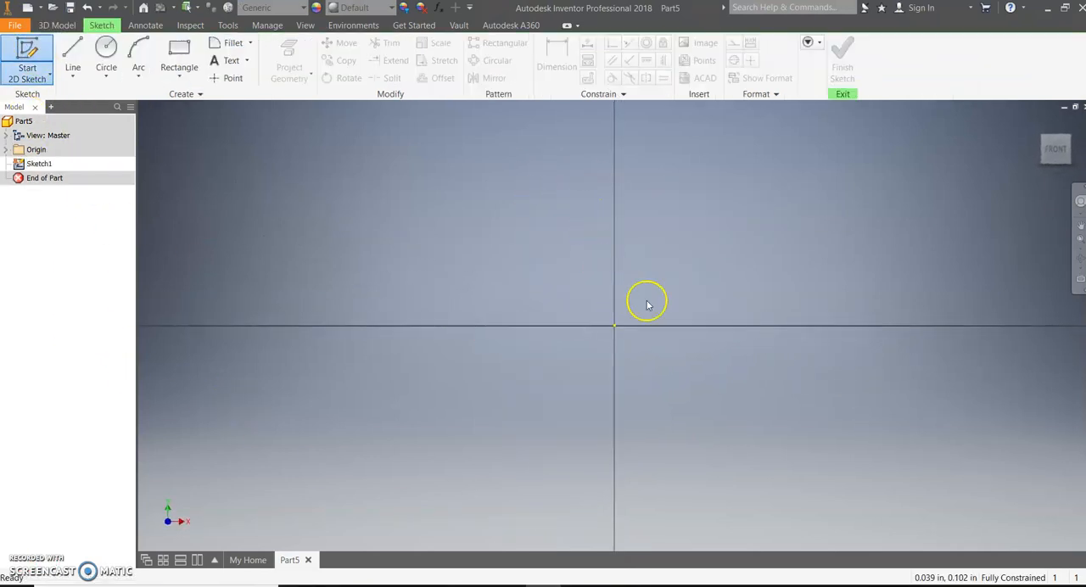
pyautogui.scroll(4, 697, 311)
pyautogui.moveTo(701, 309)
pyautogui.mouseDown(button='middle')
pyautogui.moveTo(484, 312)
pyautogui.moveTo(475, 359)
pyautogui.mouseUp(button='middle')
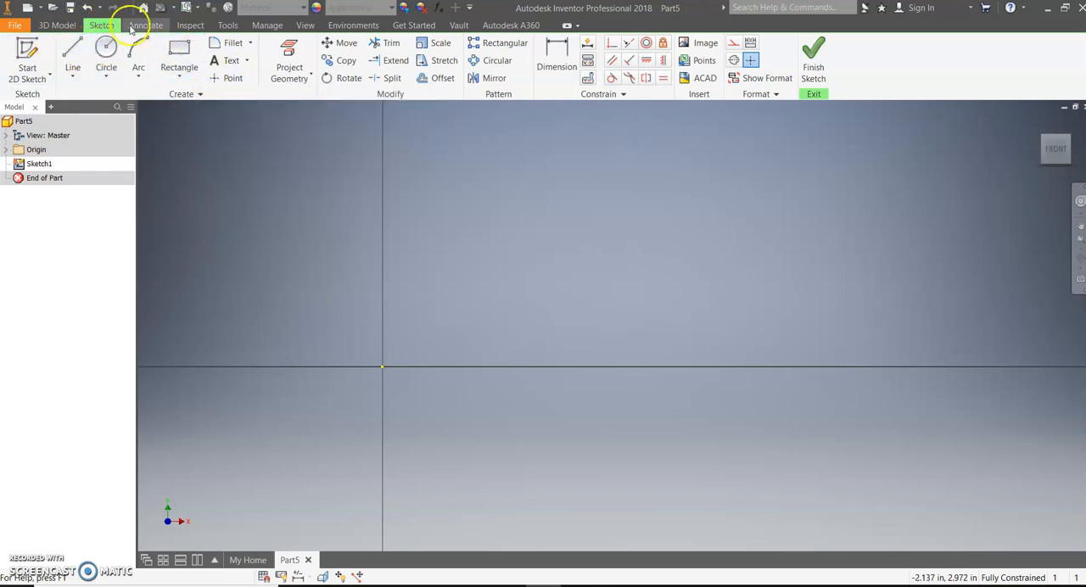
# - Draw a 6 in horizontal base line from the origin and a 3 in vertical line up from its far end
pyautogui.click(73, 49)
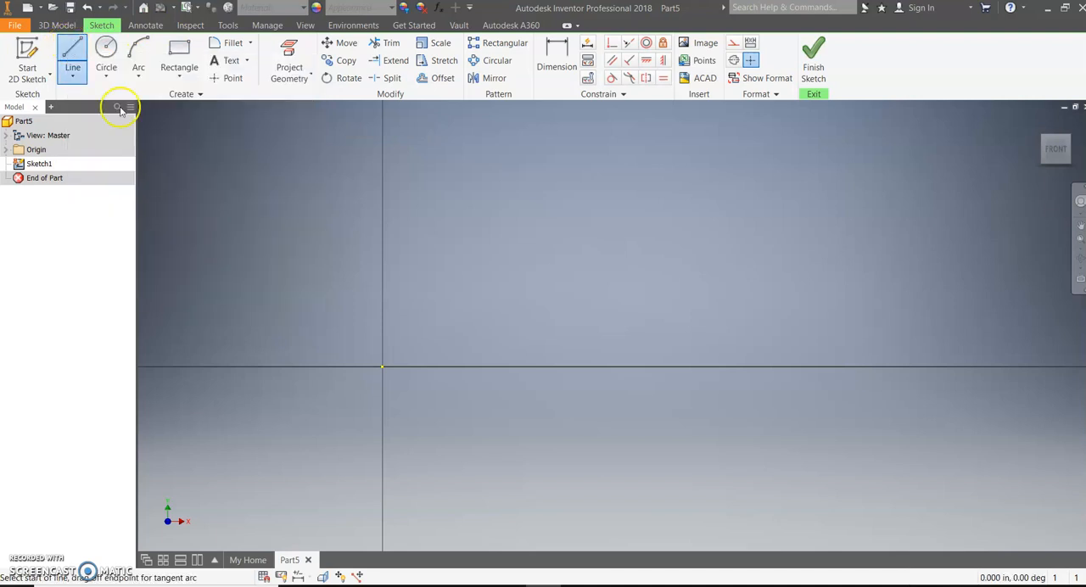
pyautogui.click(382, 367)
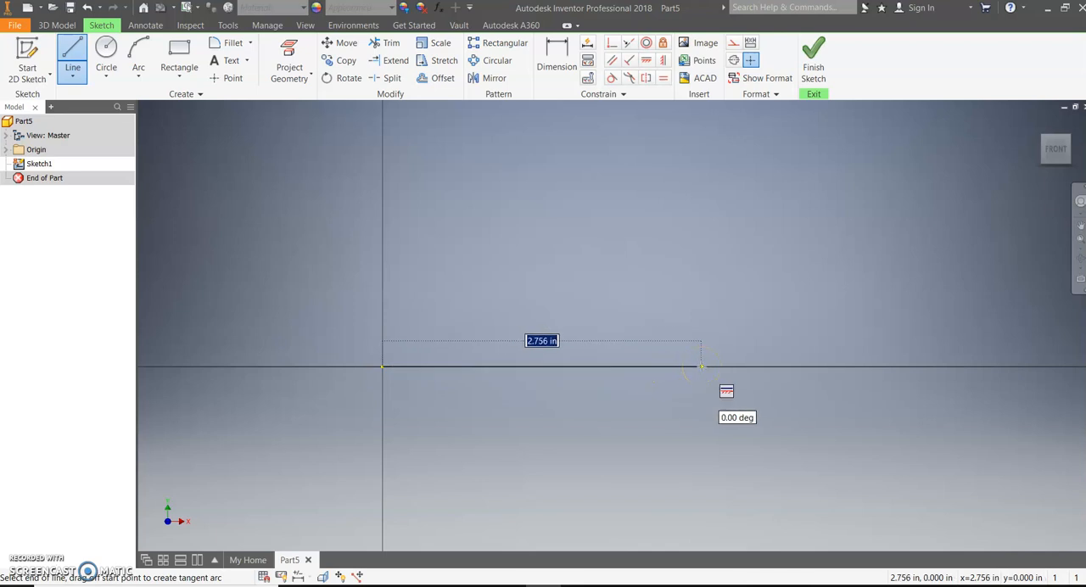
pyautogui.write('6')
pyautogui.press('Return')
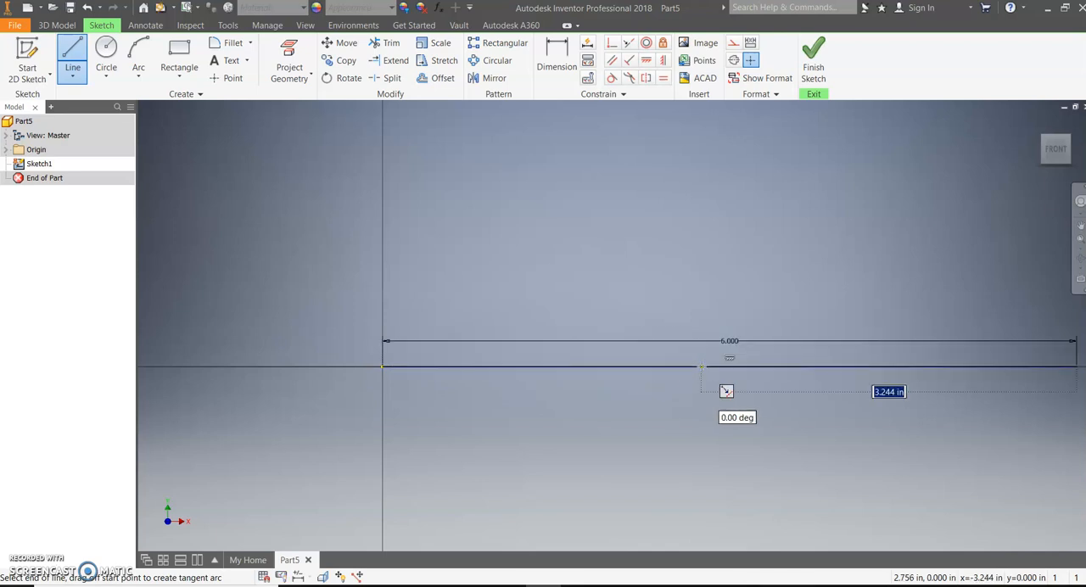
pyautogui.scroll(-5, 701, 366)
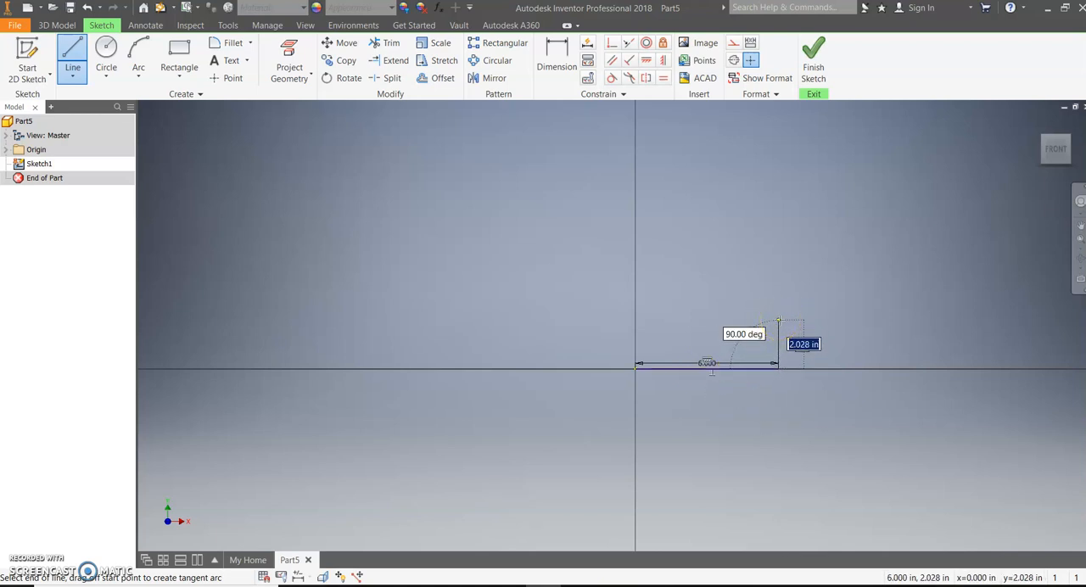
pyautogui.write('3')
pyautogui.press('Return')
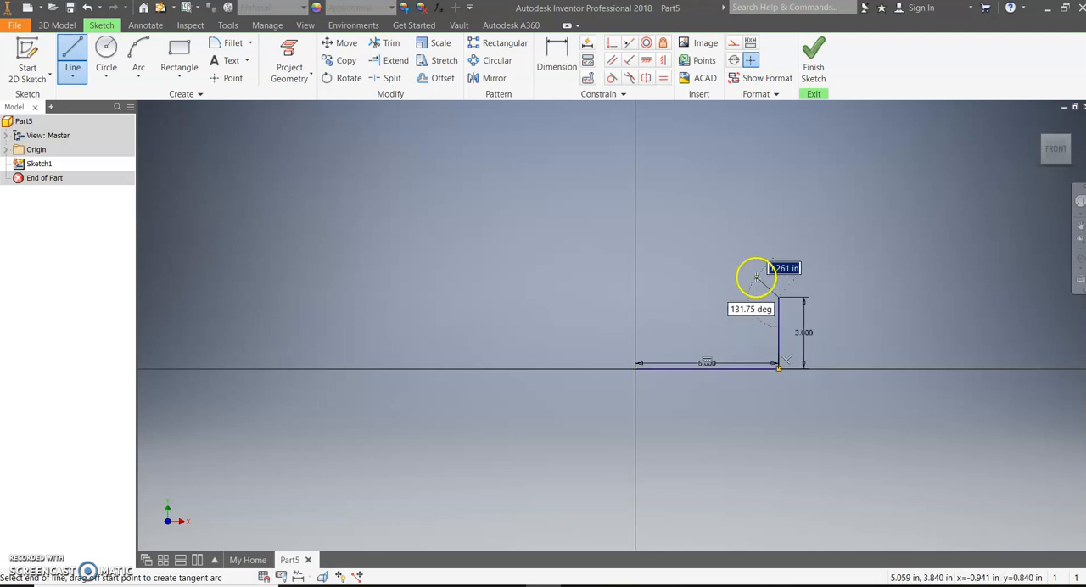
# - Draw two sloping roof lines peaking about 4.87 in above the base's middle, then close the profile down to the origin
pyautogui.click(707, 252)
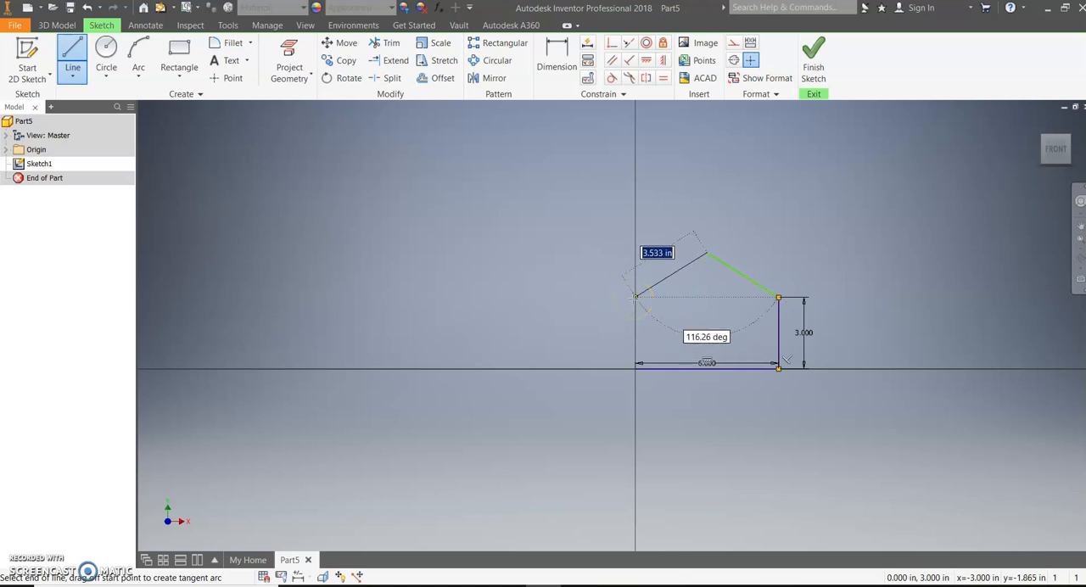
pyautogui.click(634, 297)
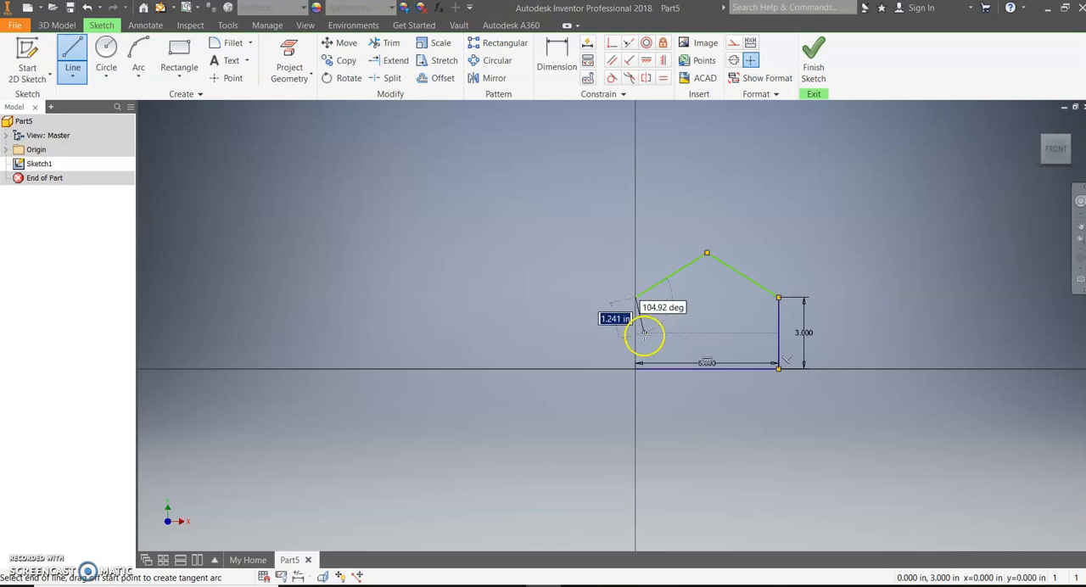
pyautogui.click(635, 368)
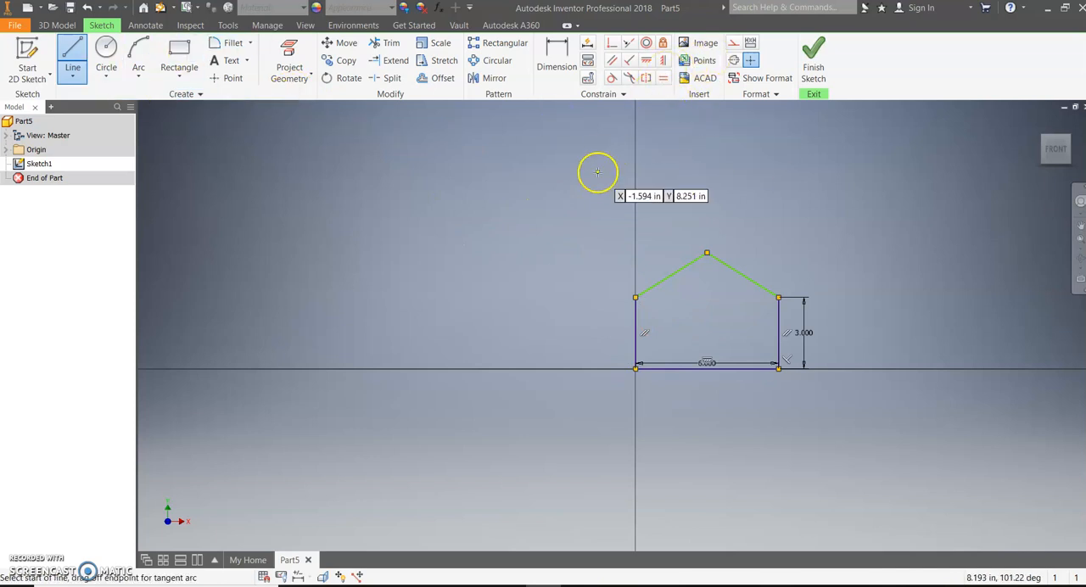
# - Dimension the length of the profile's left vertical edge
pyautogui.click(554, 68)
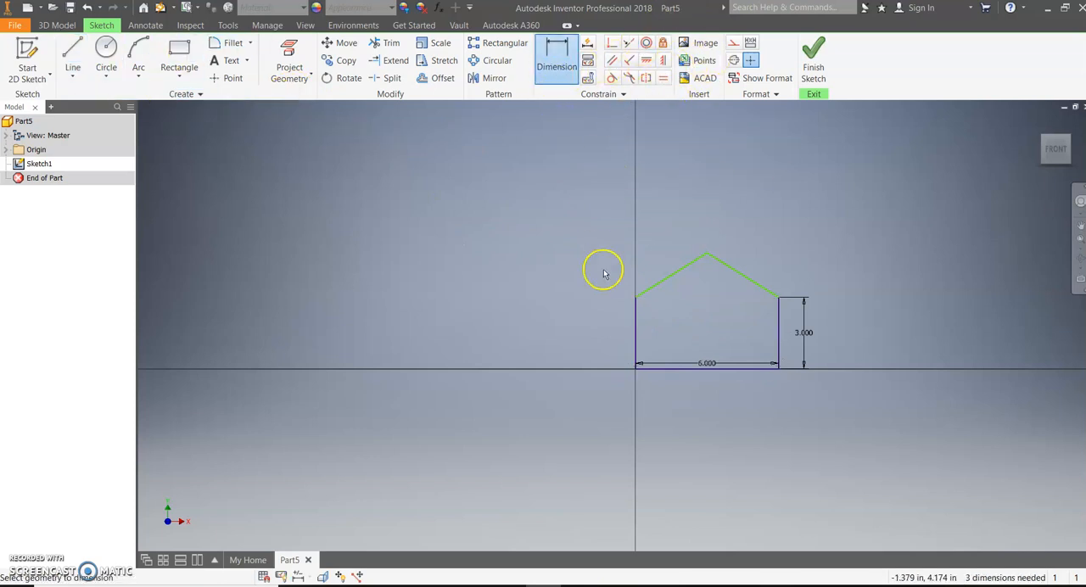
pyautogui.click(636, 318)
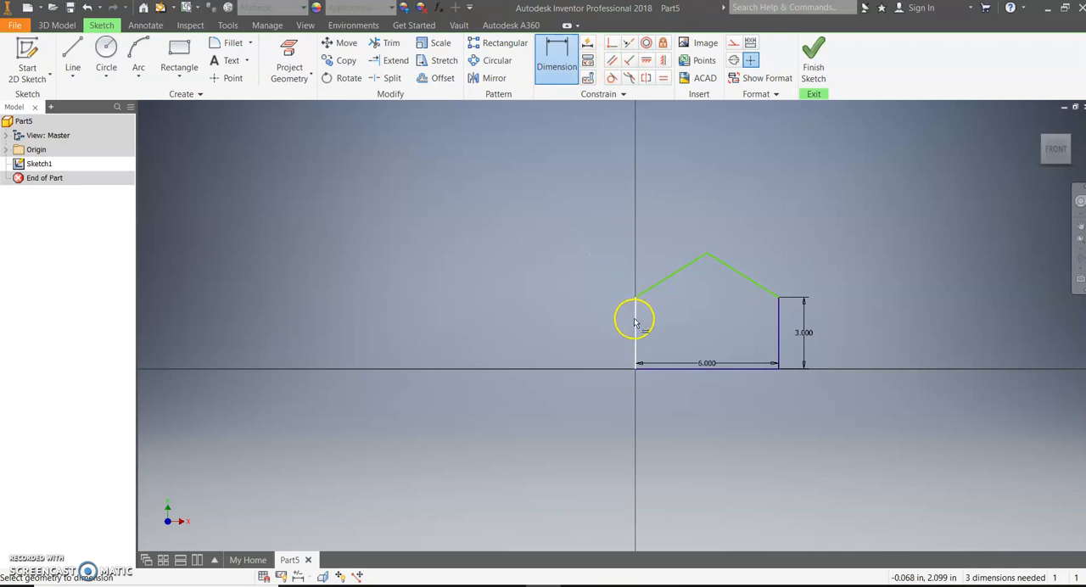
pyautogui.click(585, 332)
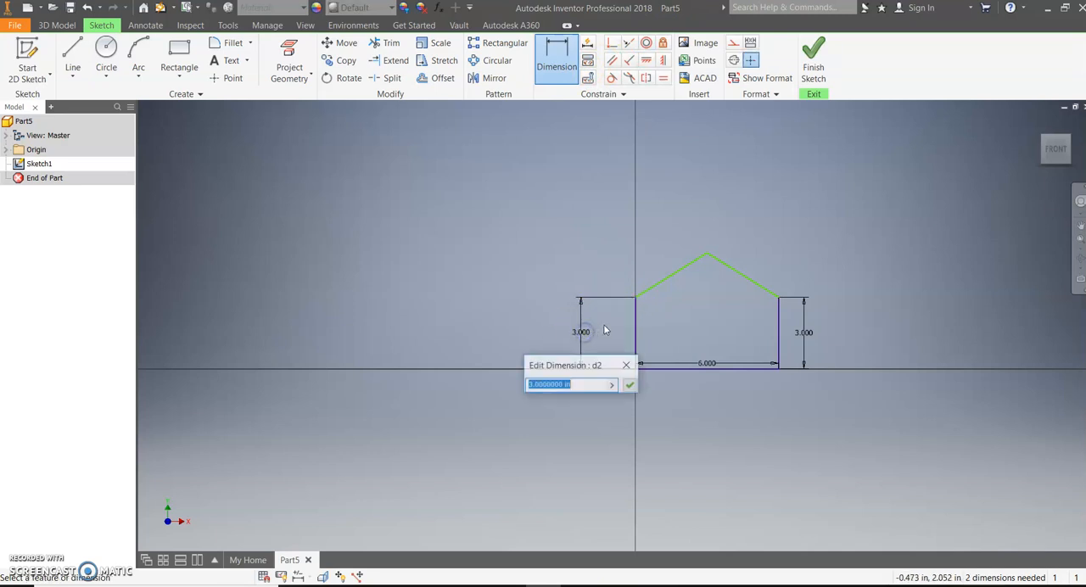
pyautogui.click(630, 381)
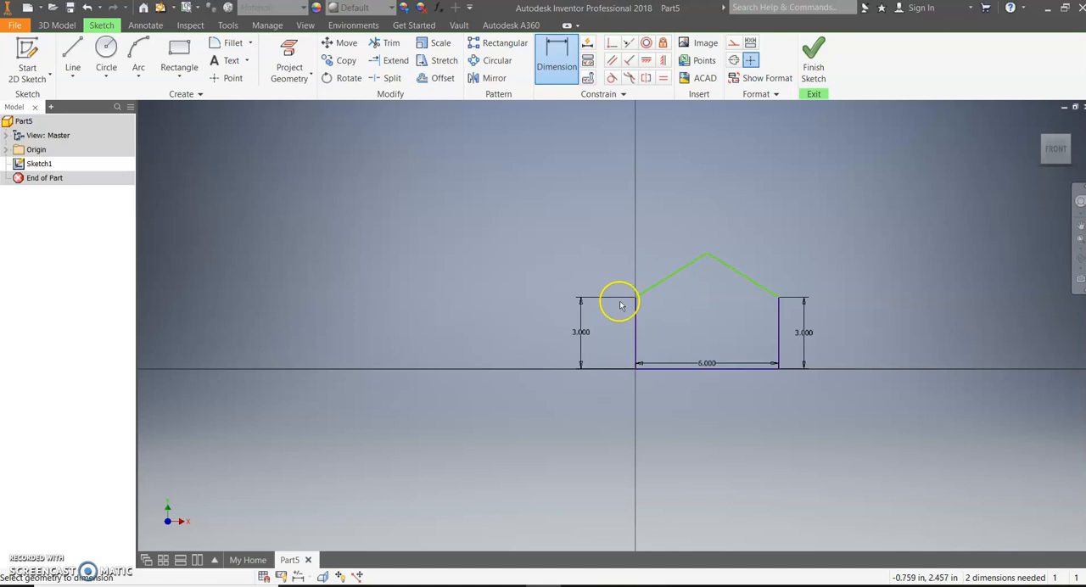
# - Dimension the roof peak's height above the base line and set it to 5 in
pyautogui.click(553, 56)
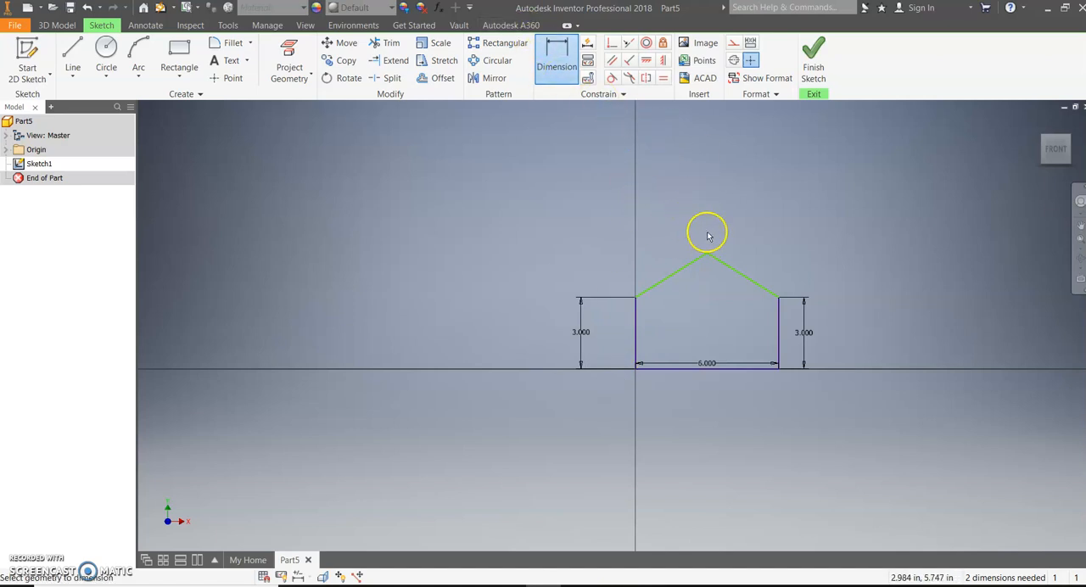
pyautogui.click(706, 255)
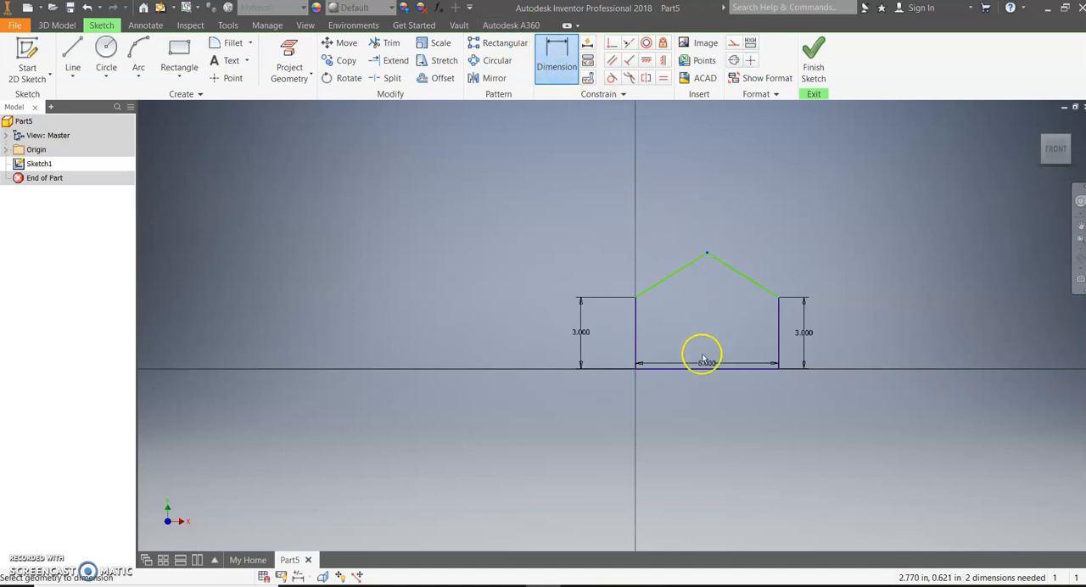
pyautogui.click(695, 365)
pyautogui.click(912, 313)
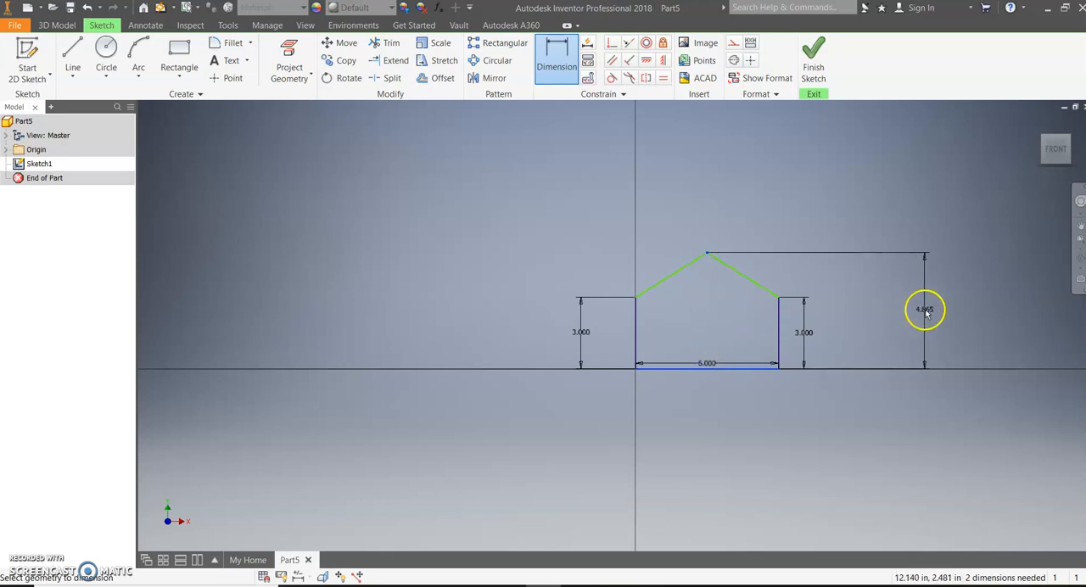
pyautogui.click(926, 311)
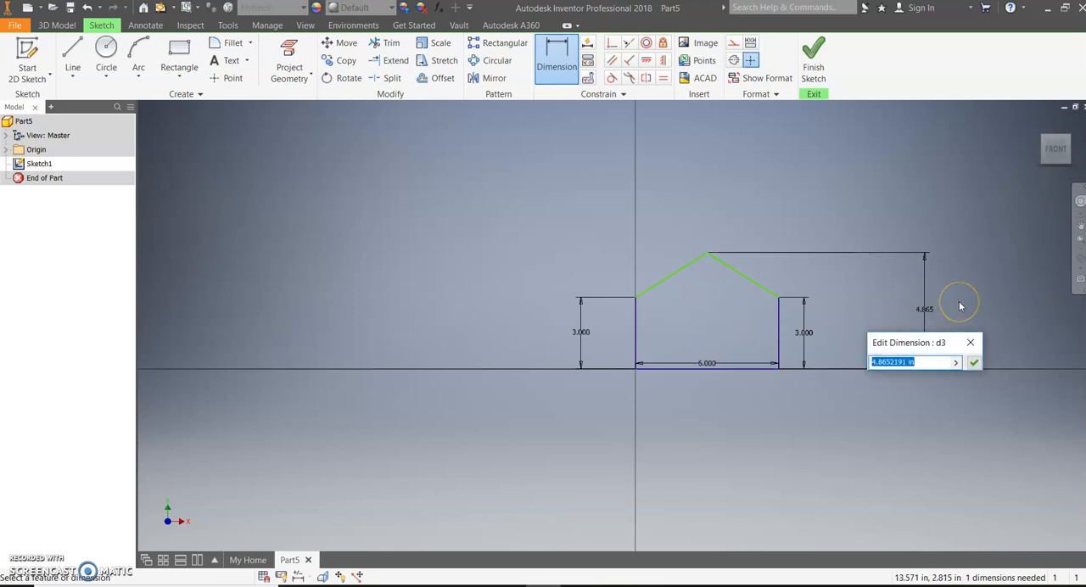
pyautogui.write('5')
pyautogui.press('Return')
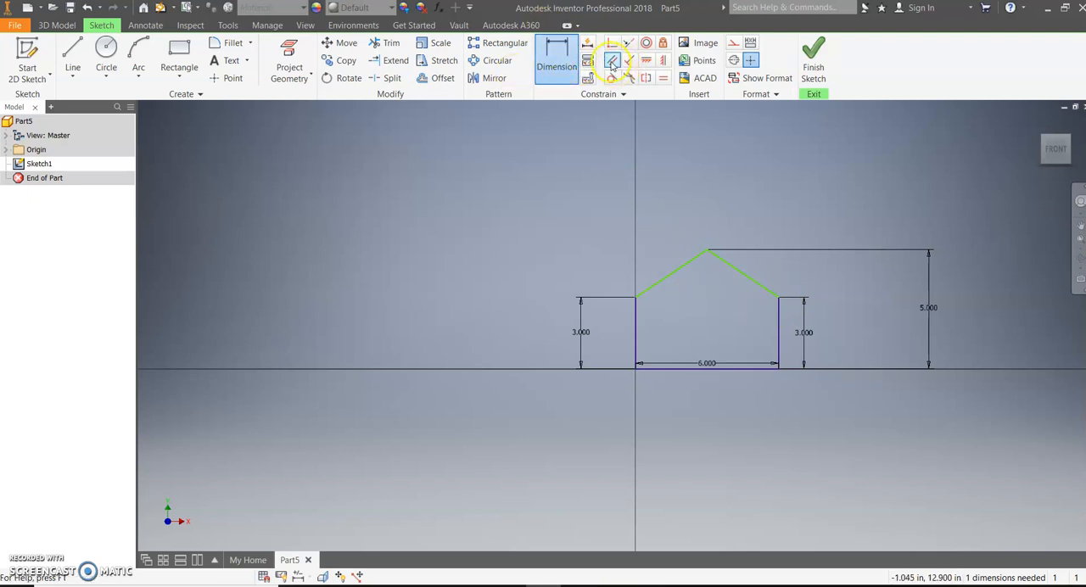
# - Constrain the two sloping roof lines to equal length and finish the sketch
pyautogui.click(663, 78)
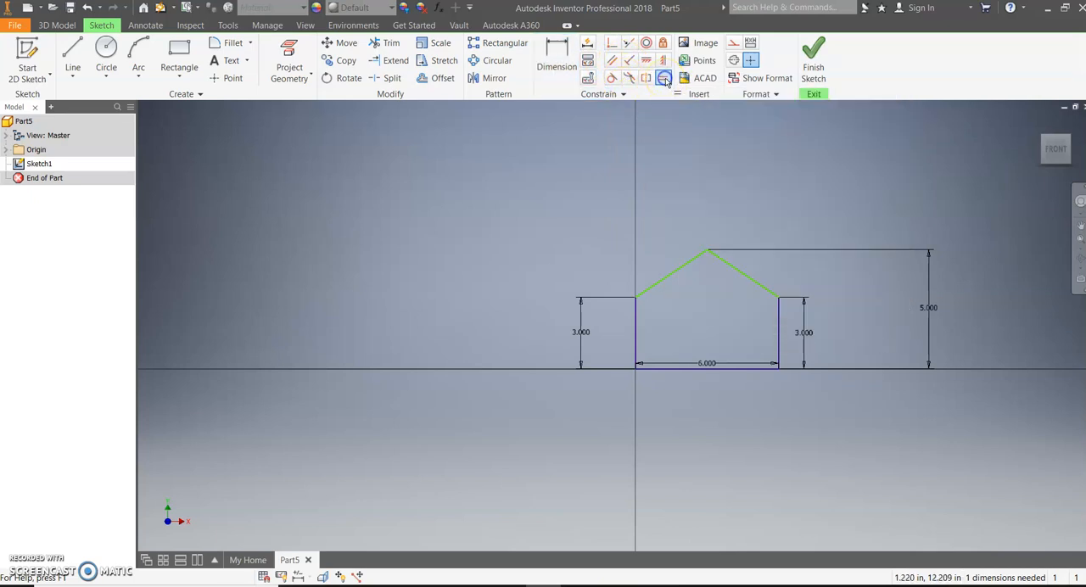
pyautogui.click(687, 270)
pyautogui.click(720, 256)
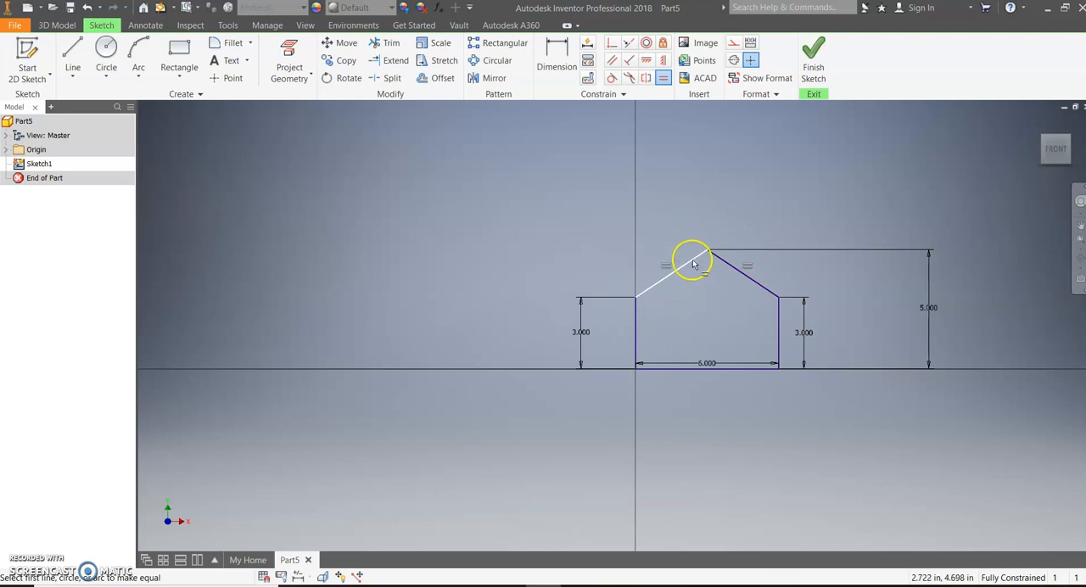
pyautogui.click(814, 57)
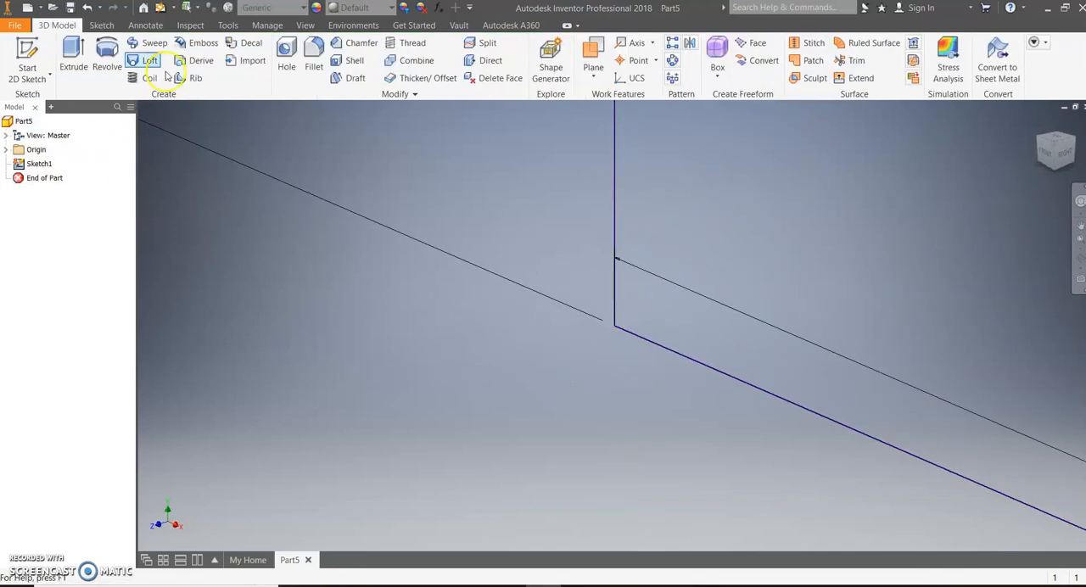
# - Check the depth on the isometric reference drawing and extrude the house-shaped profile into the main solid body
pyautogui.click(536, 585)
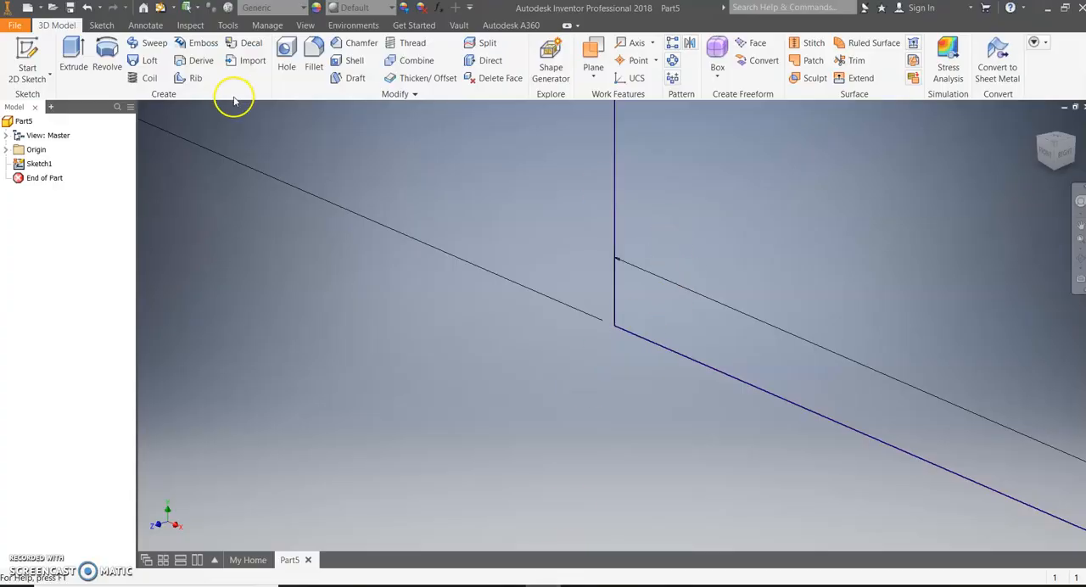
pyautogui.click(74, 56)
pyautogui.scroll(-5, 688, 274)
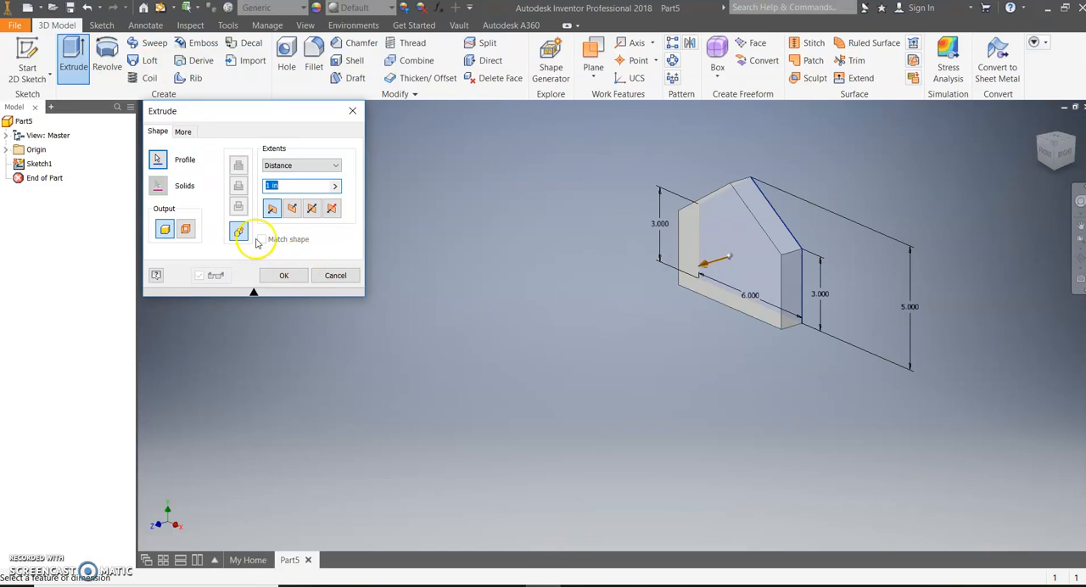
pyautogui.click(283, 274)
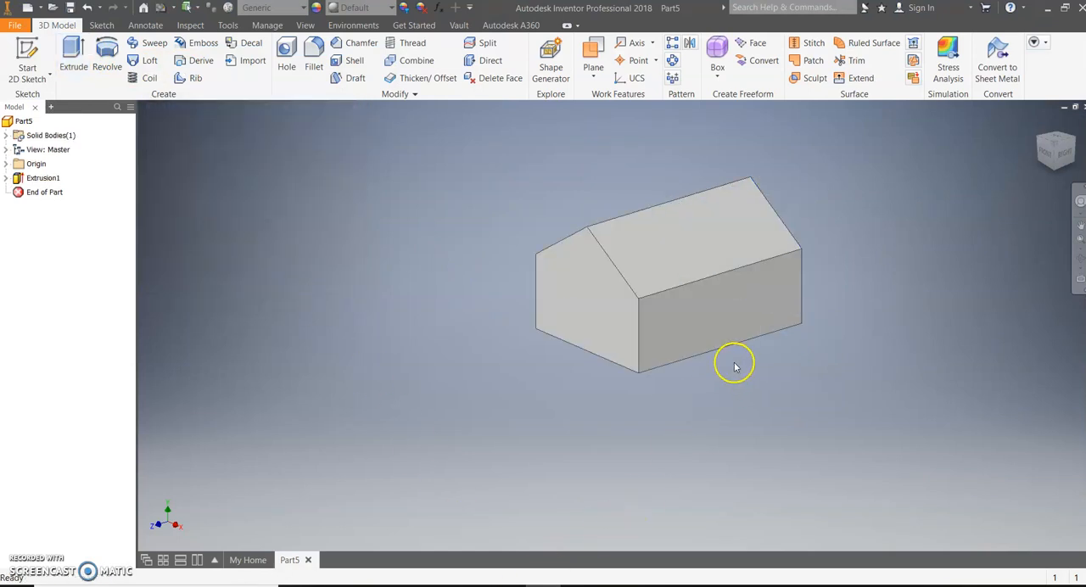
# - Check isometric sketch 5 in the Word document, then create a work plane offset 2 in outward from the solid's right side wall
pyautogui.click(509, 586)
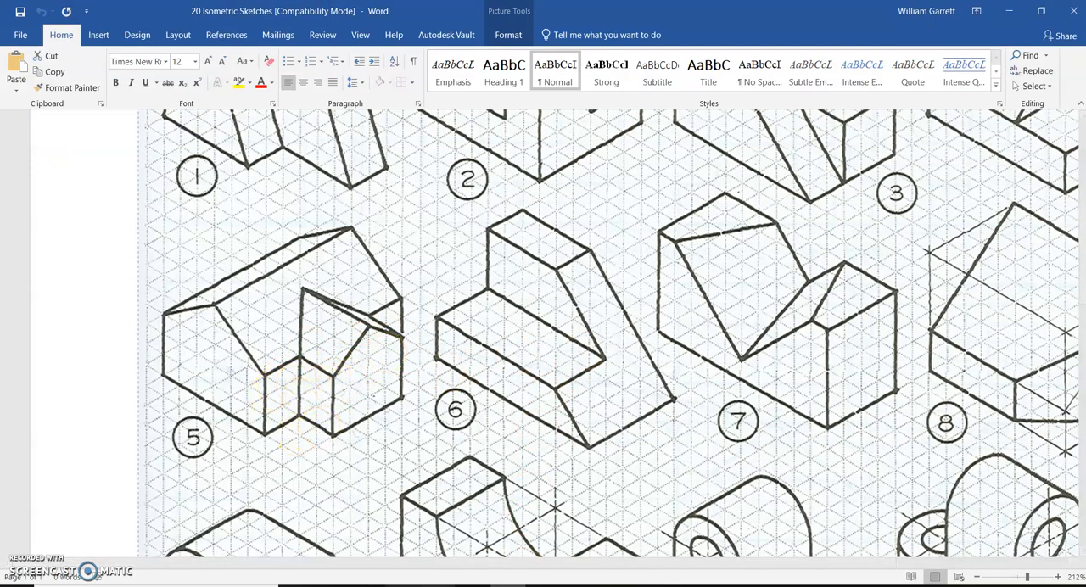
pyautogui.moveTo(543, 585)
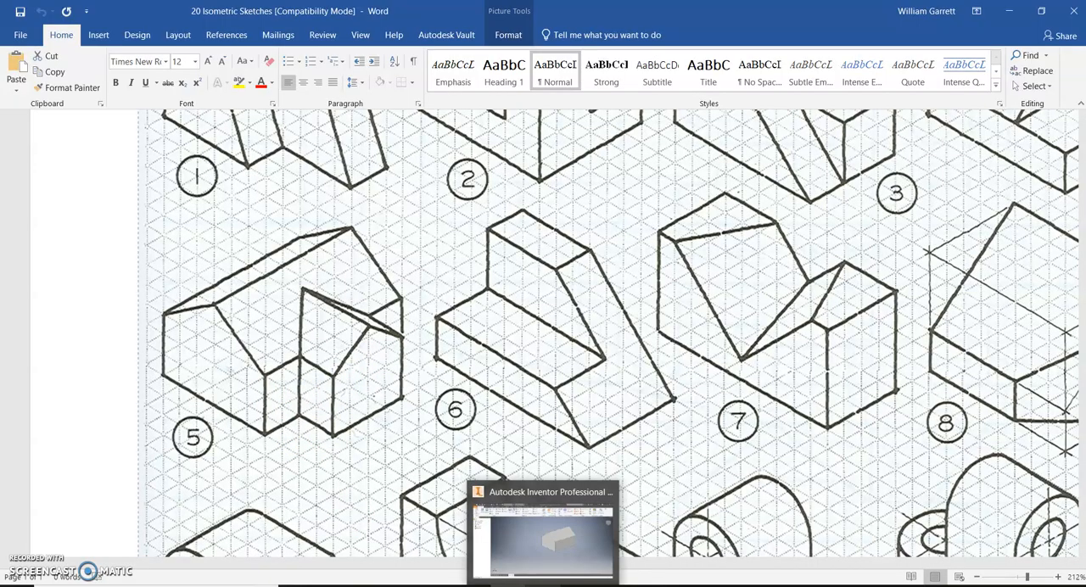
pyautogui.click(543, 535)
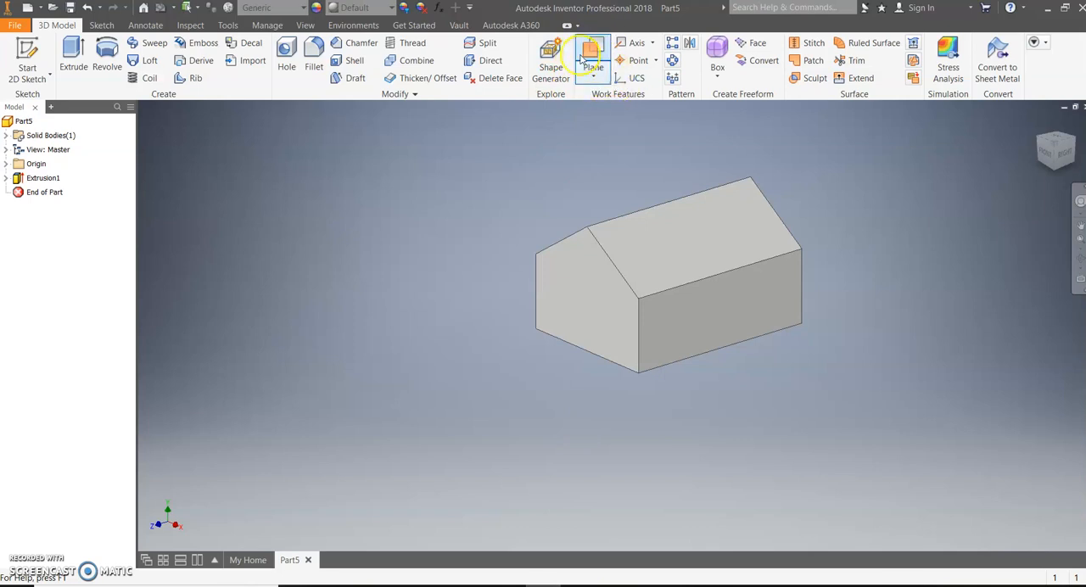
pyautogui.click(592, 80)
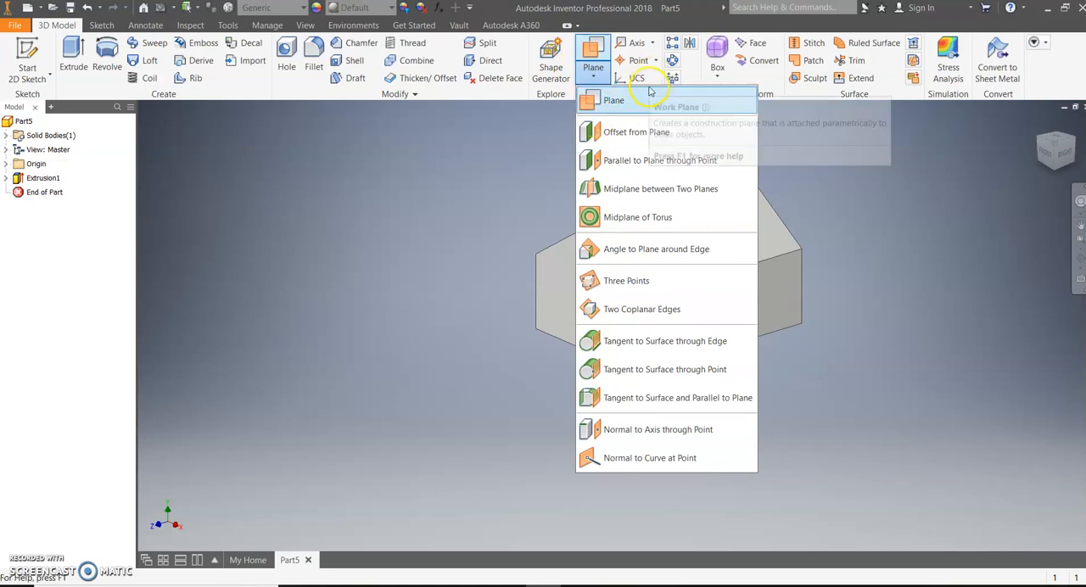
pyautogui.click(644, 132)
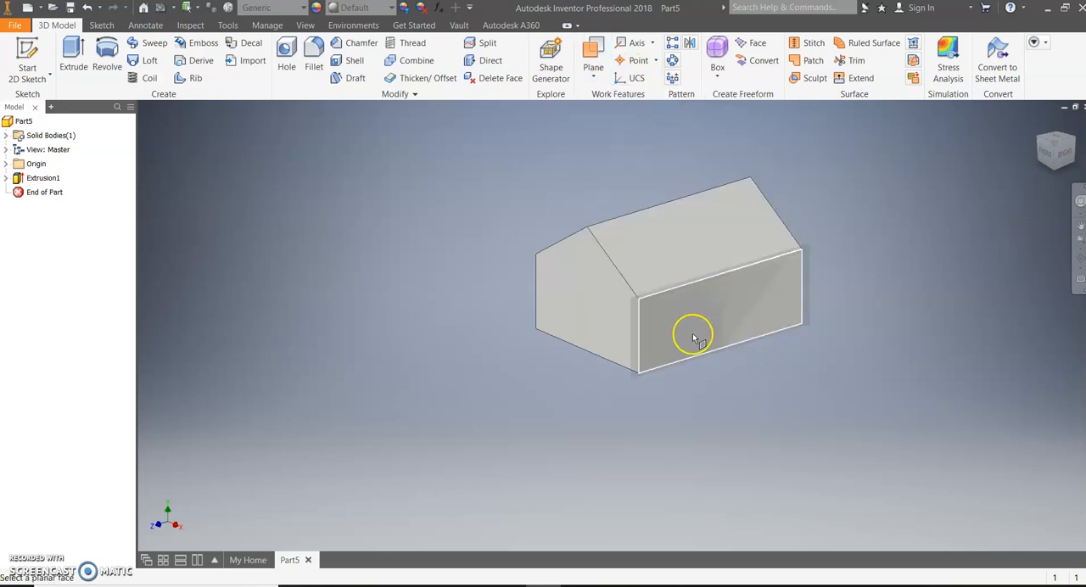
pyautogui.click(728, 318)
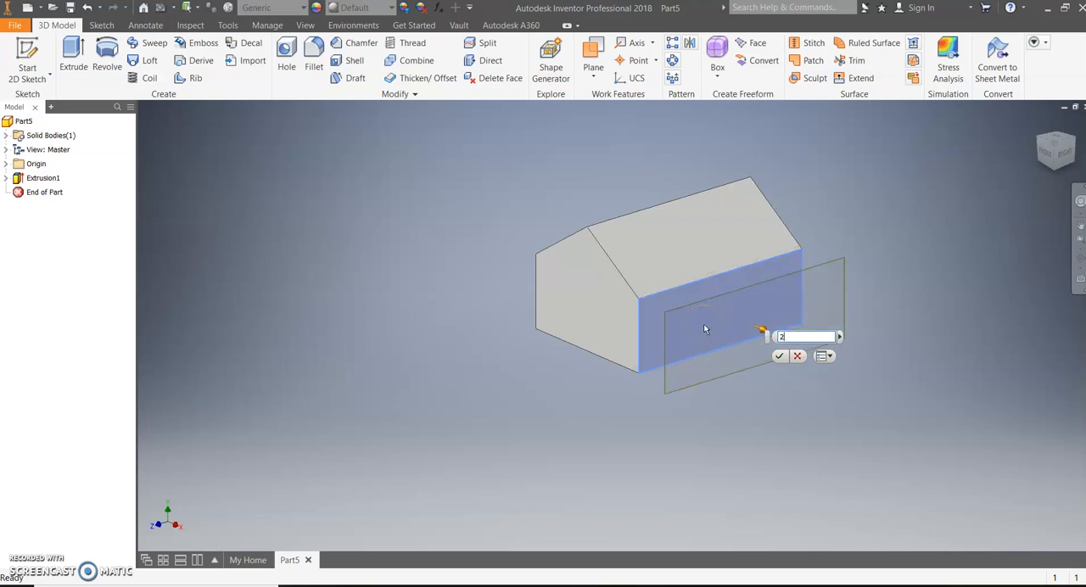
pyautogui.press('Return')
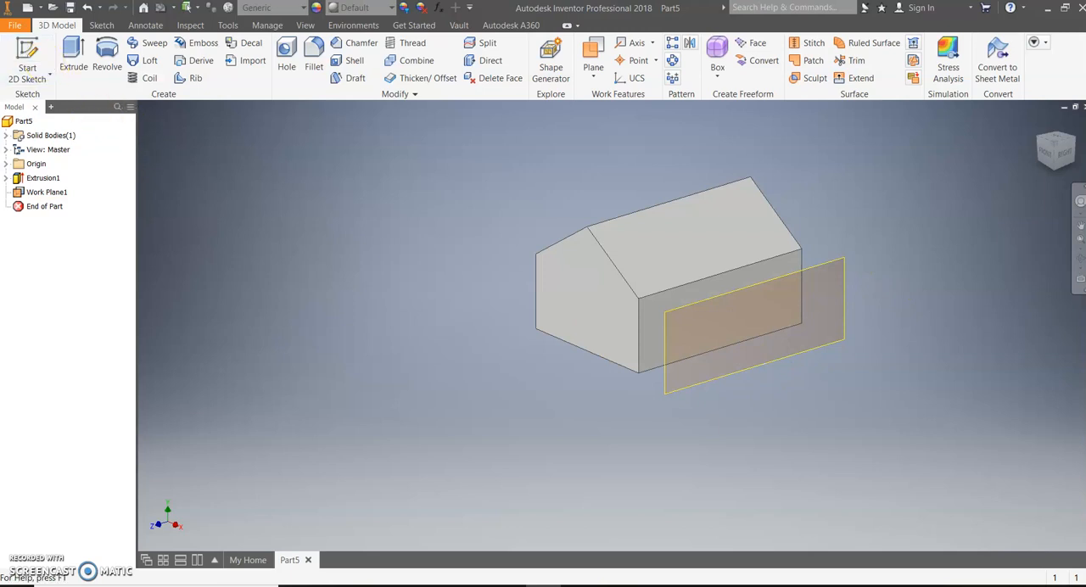
# - Start a 2D sketch on the offset work plane and nudge the plane's lower edge closer to the solid's base
pyautogui.click(34, 61)
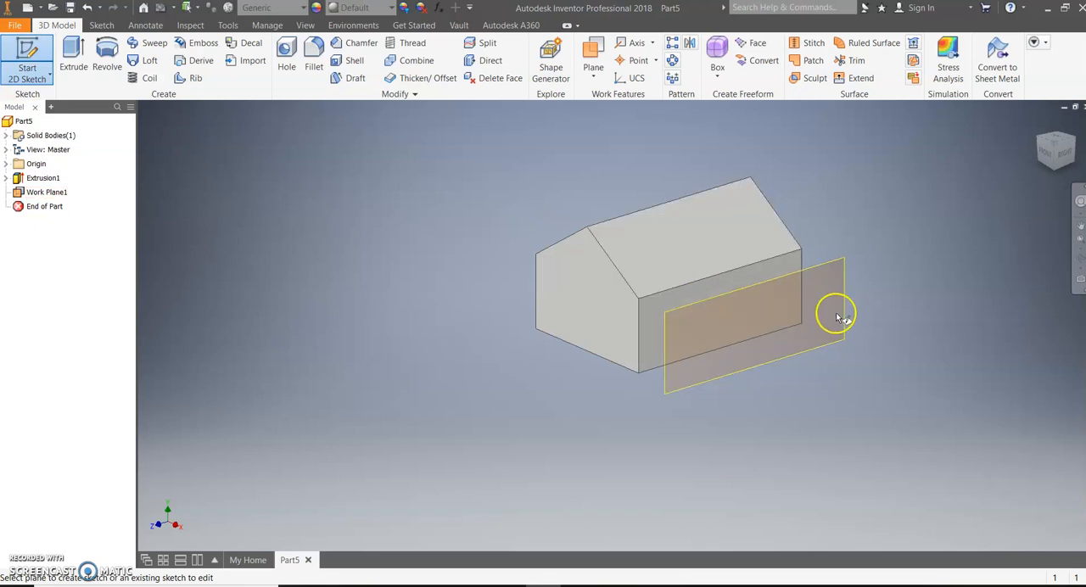
pyautogui.click(720, 300)
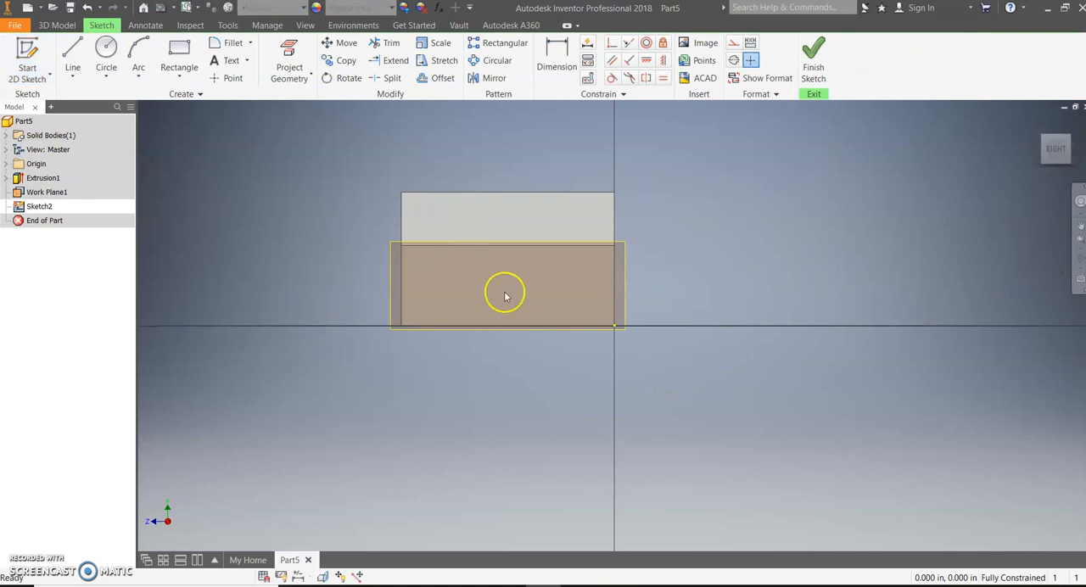
pyautogui.scroll(3, 524, 285)
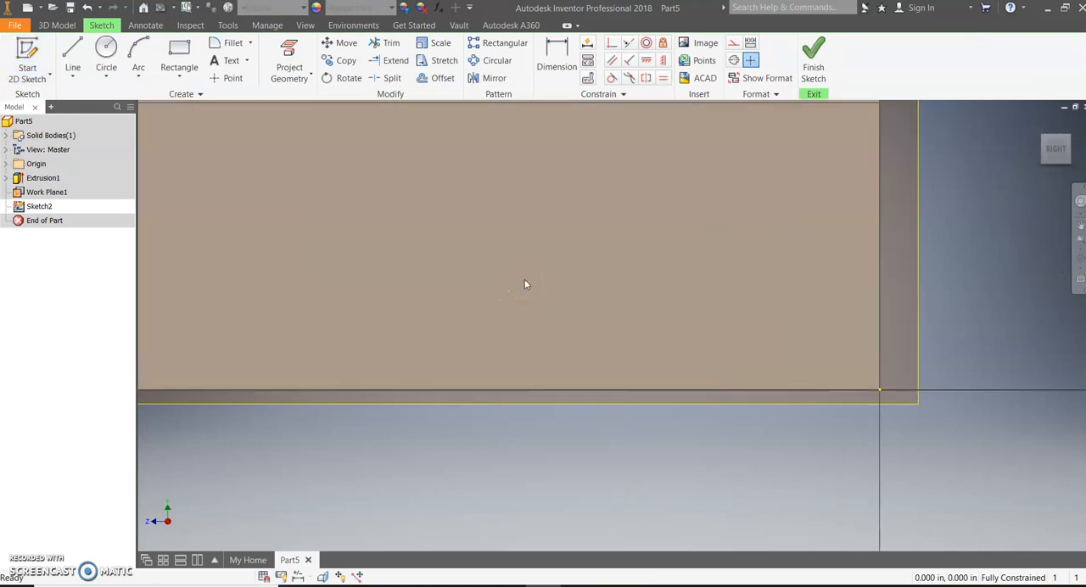
pyautogui.scroll(-5, 524, 285)
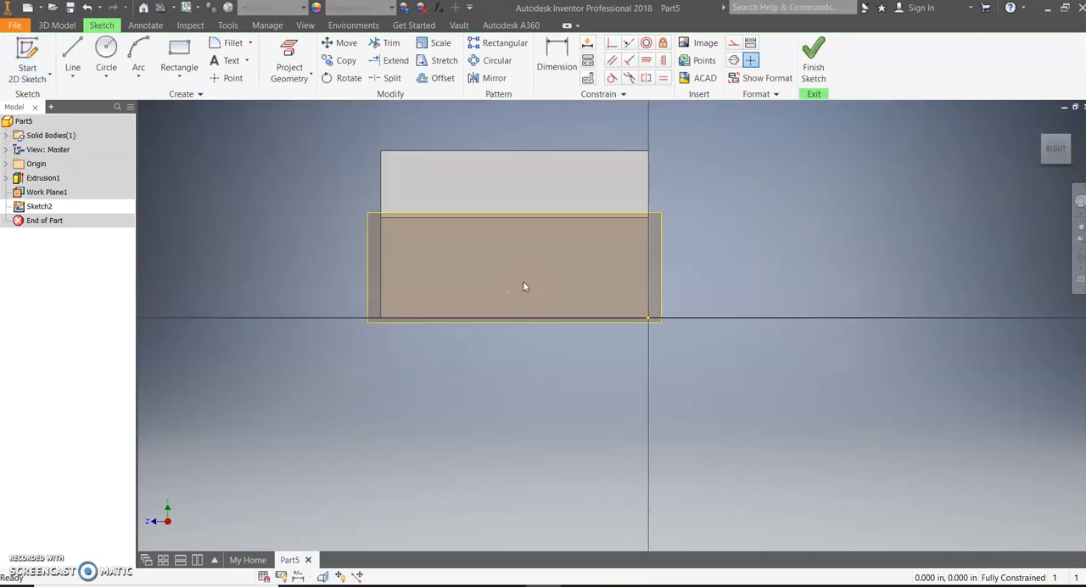
pyautogui.click(659, 323)
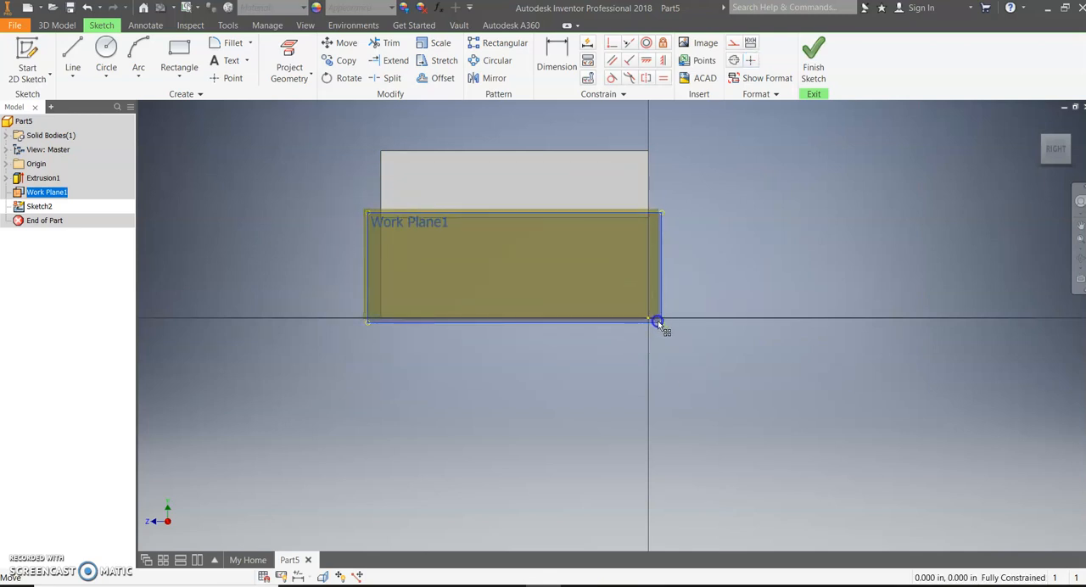
pyautogui.click(657, 321)
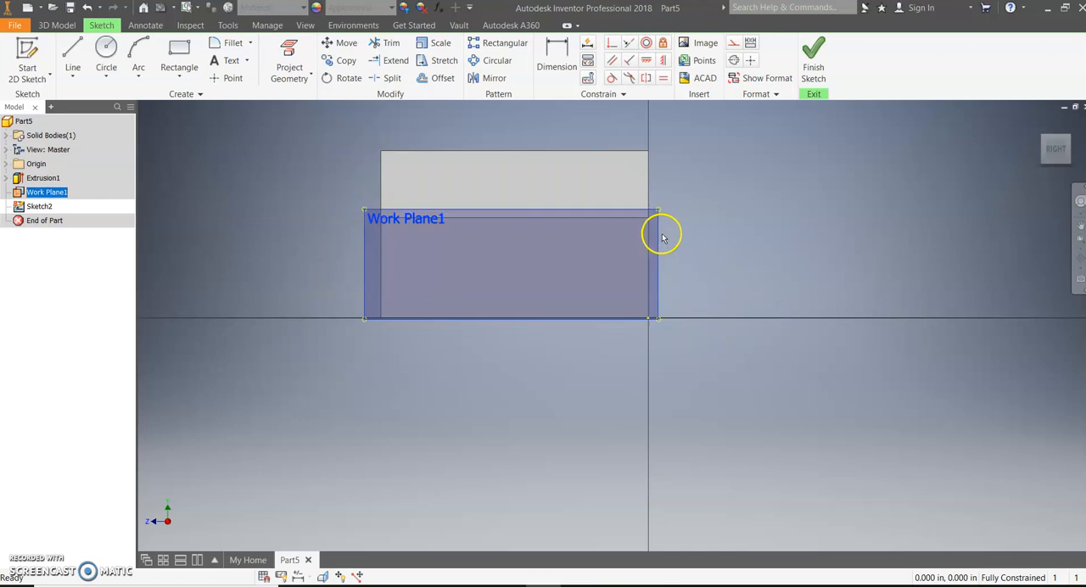
pyautogui.scroll(-3, 515, 291)
pyautogui.scroll(3, 515, 290)
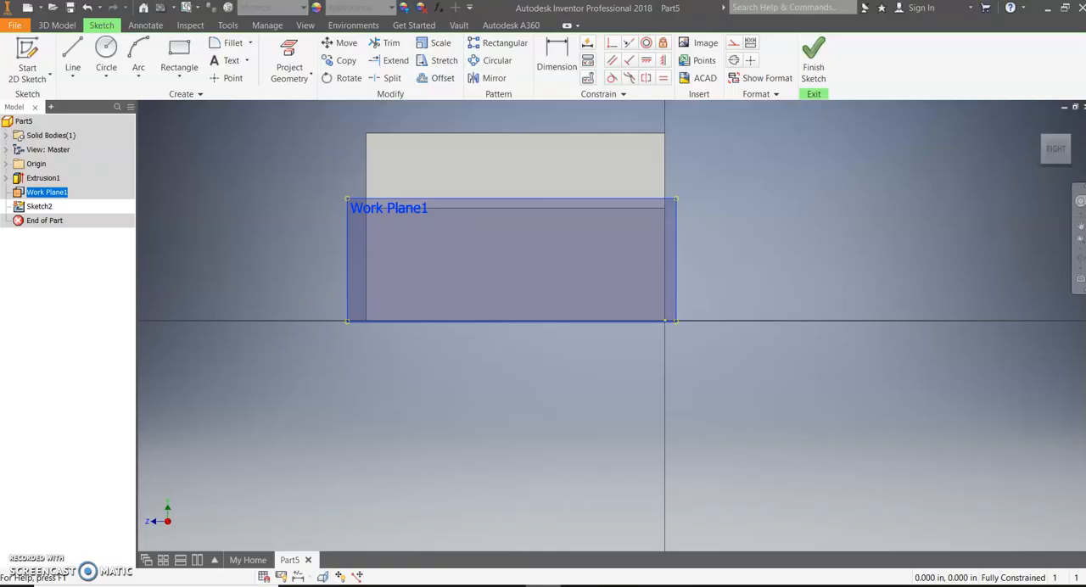
# - Draw a 4 in horizontal base line along the solid's bottom edge, within the length of the side wall
pyautogui.click(73, 61)
pyautogui.scroll(-3, 449, 321)
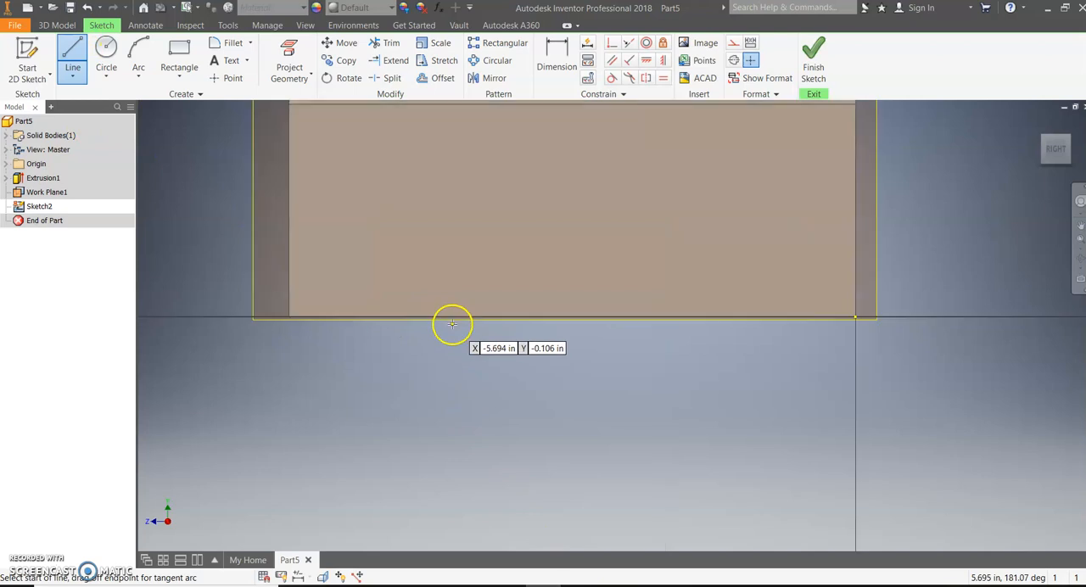
pyautogui.scroll(-2, 452, 324)
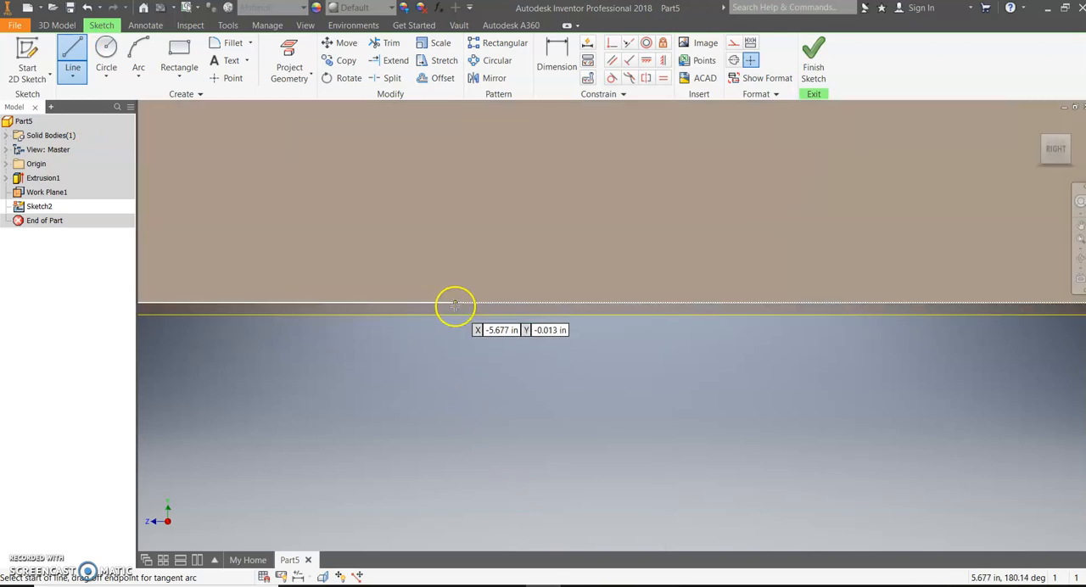
pyautogui.scroll(3, 339, 287)
pyautogui.scroll(-2, 339, 290)
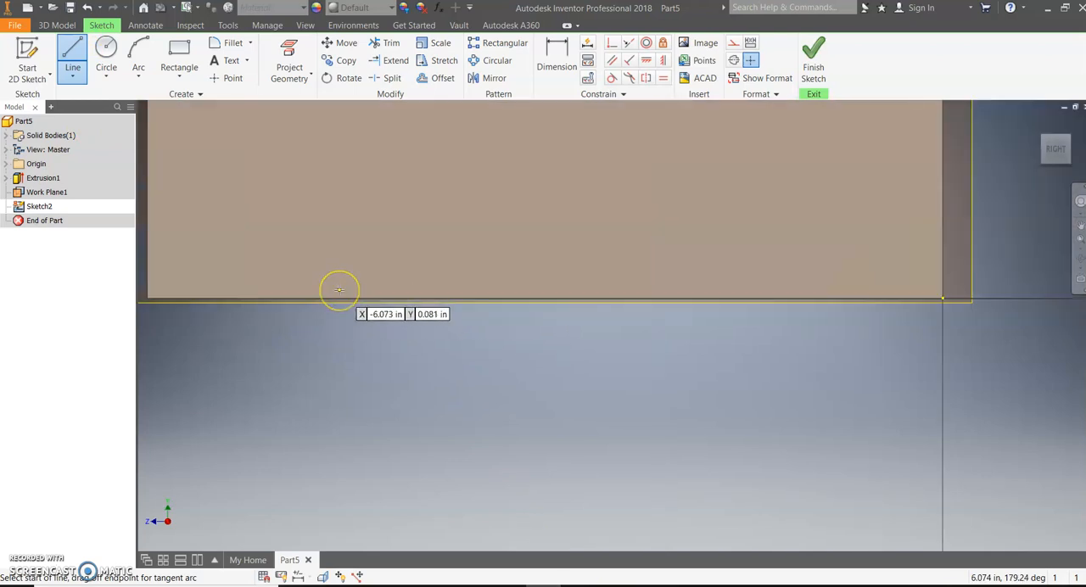
pyautogui.scroll(-1, 338, 290)
pyautogui.click(358, 305)
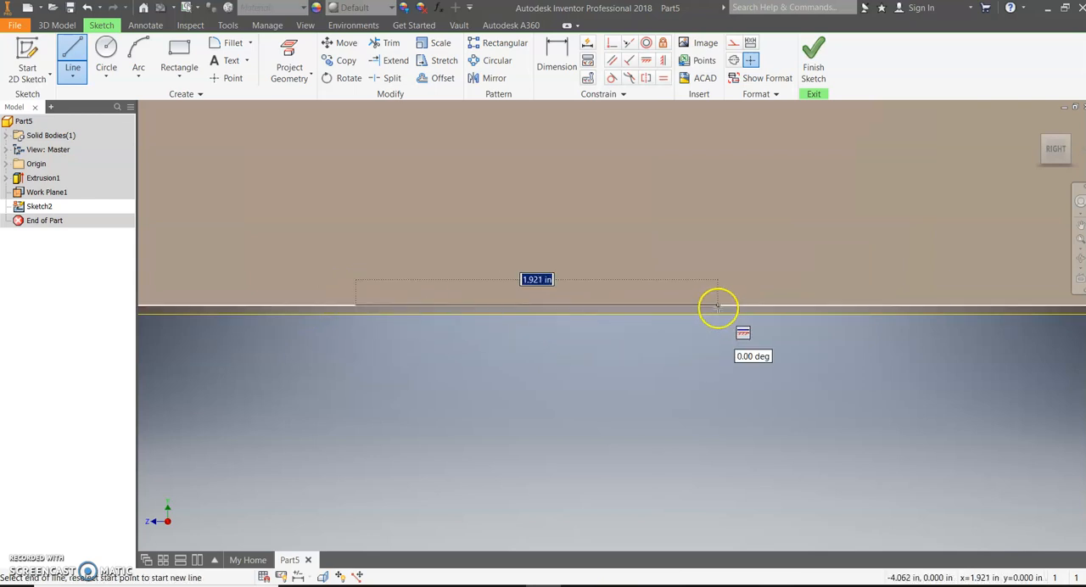
pyautogui.write('4')
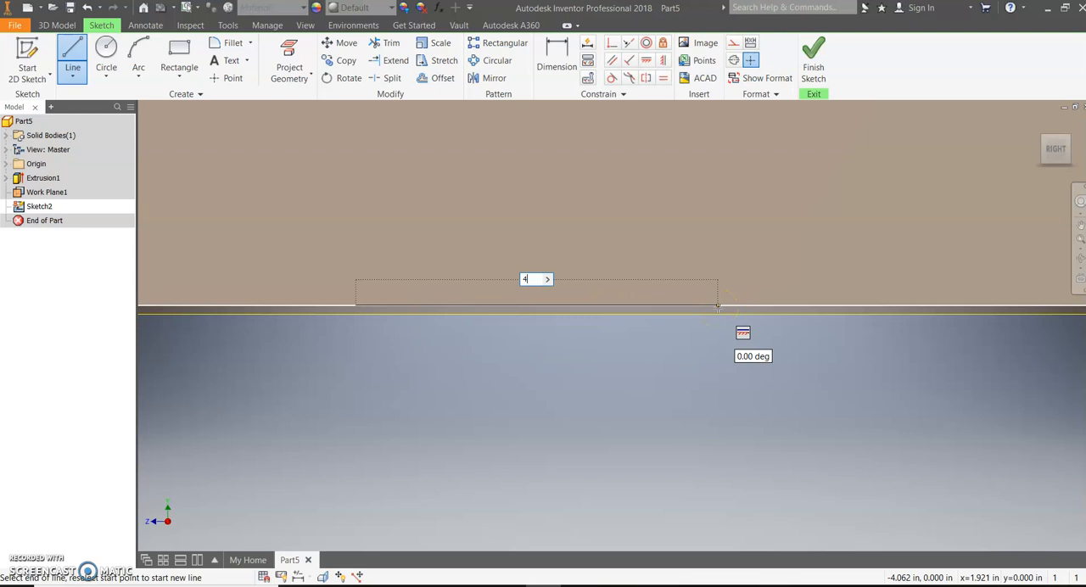
pyautogui.press('Return')
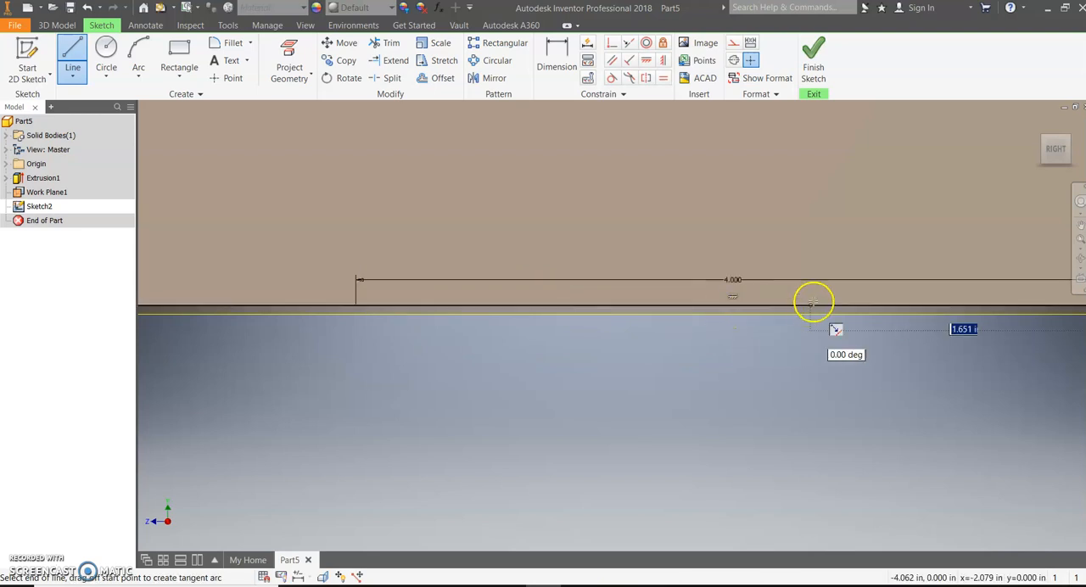
# - Draw a 3 in vertical wall line upward from the right end of the base line
pyautogui.scroll(5, 877, 292)
pyautogui.scroll(-5, 987, 259)
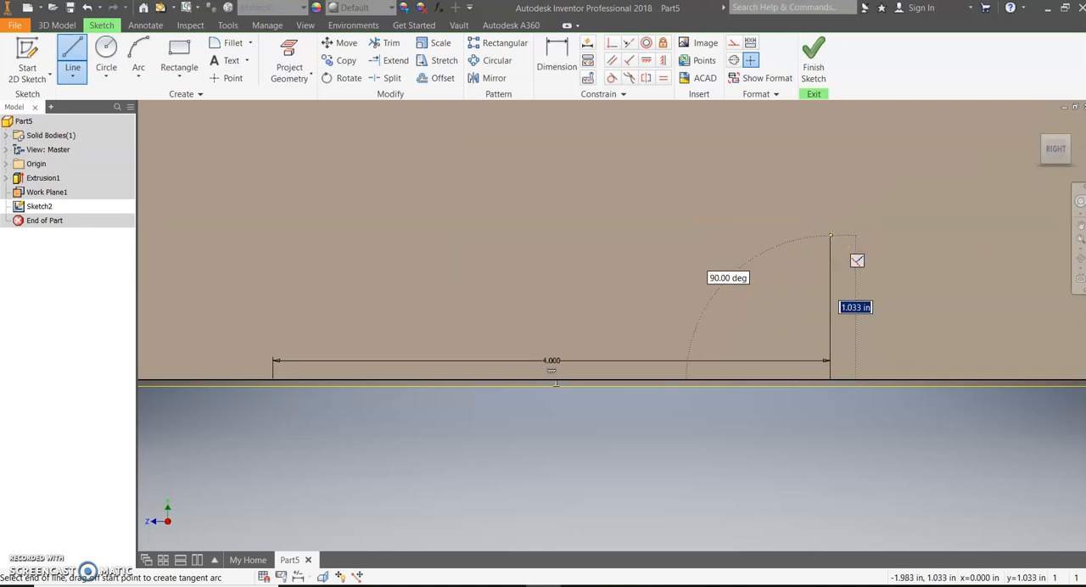
pyautogui.press('Return')
pyautogui.scroll(5, 834, 242)
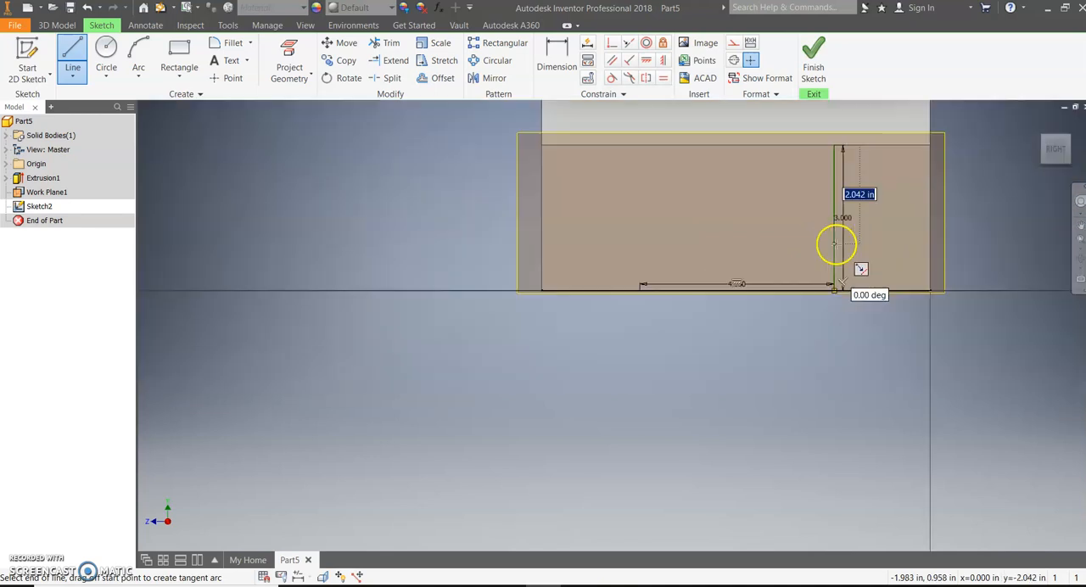
# - Draw two sloping roof lines from the wall line's top over a peak about 1.43 in higher and down to the eave edge above the base line's left end
pyautogui.scroll(-4, 837, 220)
pyautogui.scroll(4, 835, 219)
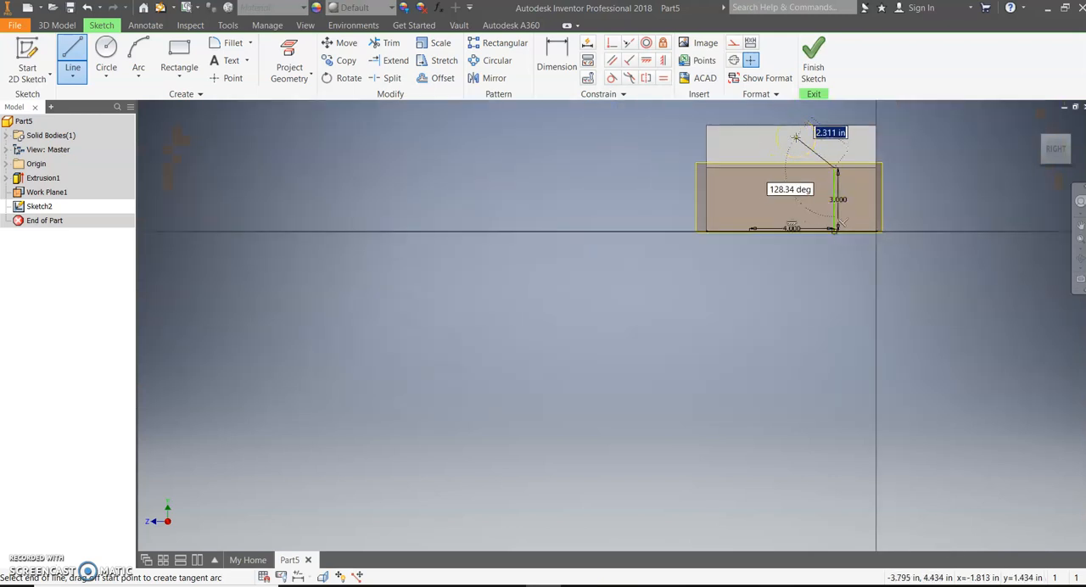
pyautogui.click(795, 136)
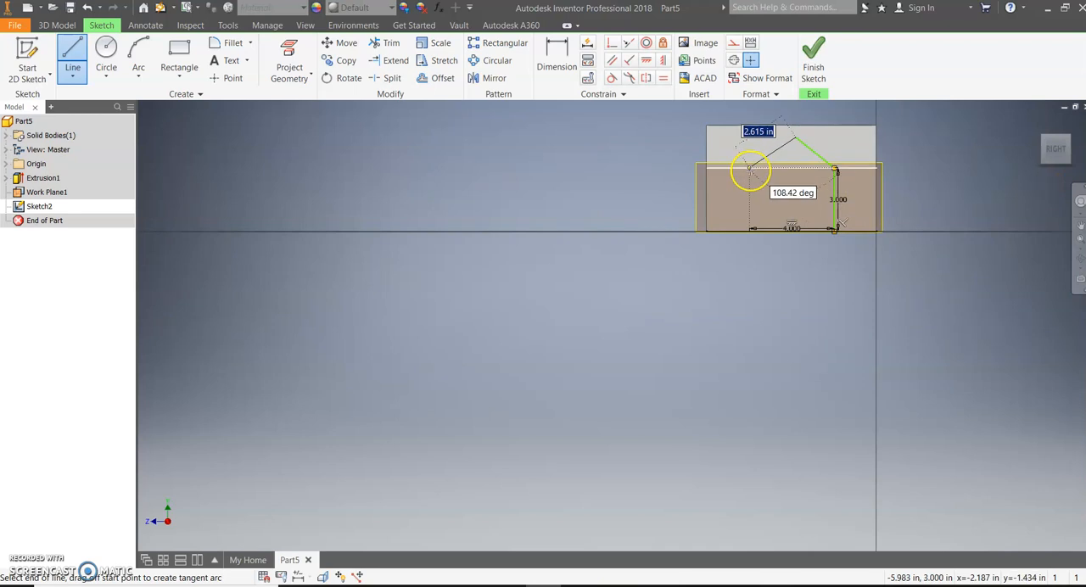
pyautogui.scroll(-4, 750, 171)
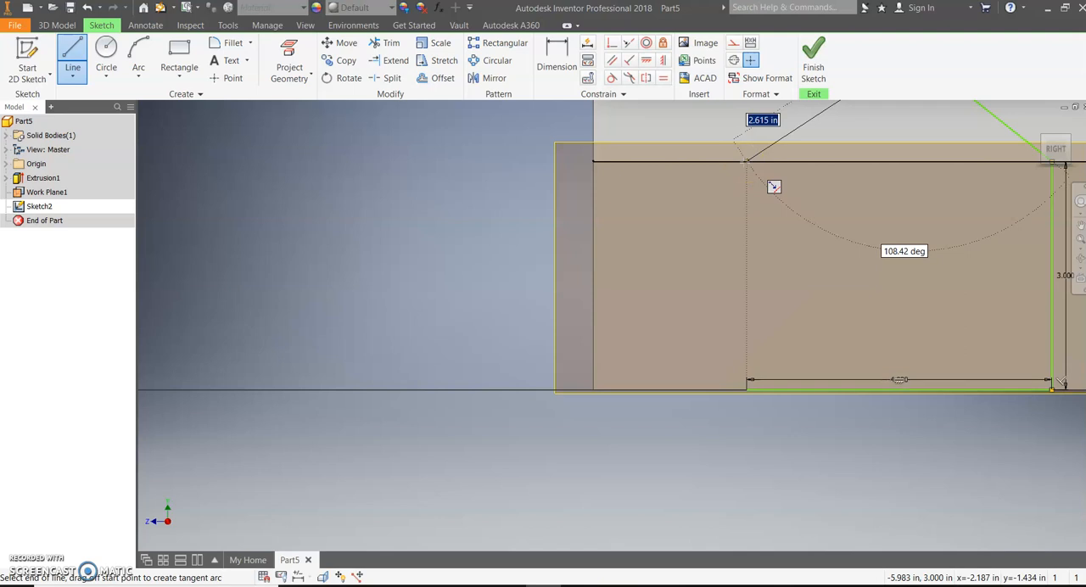
pyautogui.doubleClick(746, 161)
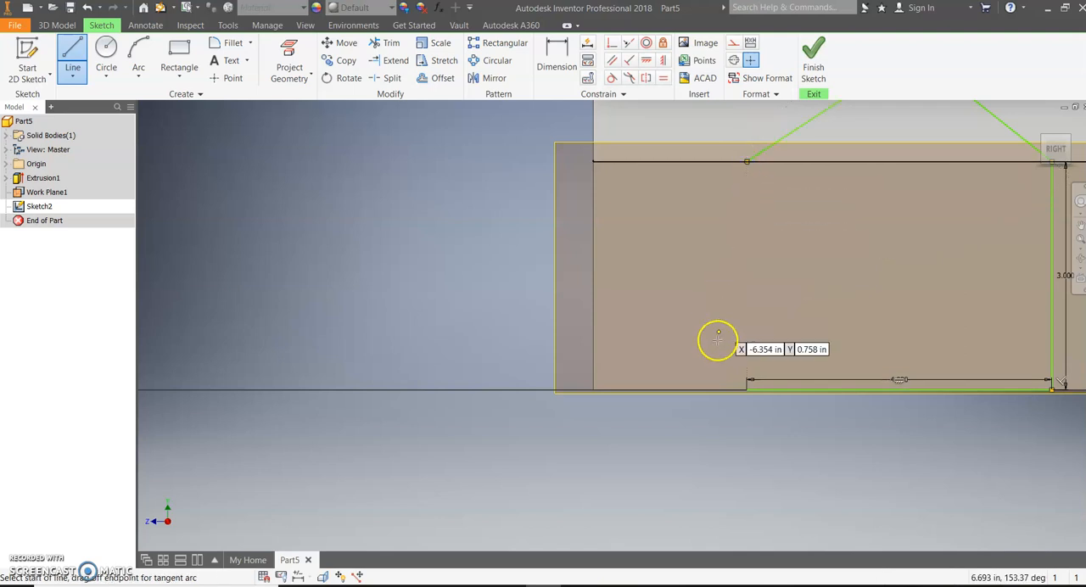
# - Close the gable profile with a vertical line from the left eave point down to the base line's left end
pyautogui.click(747, 162)
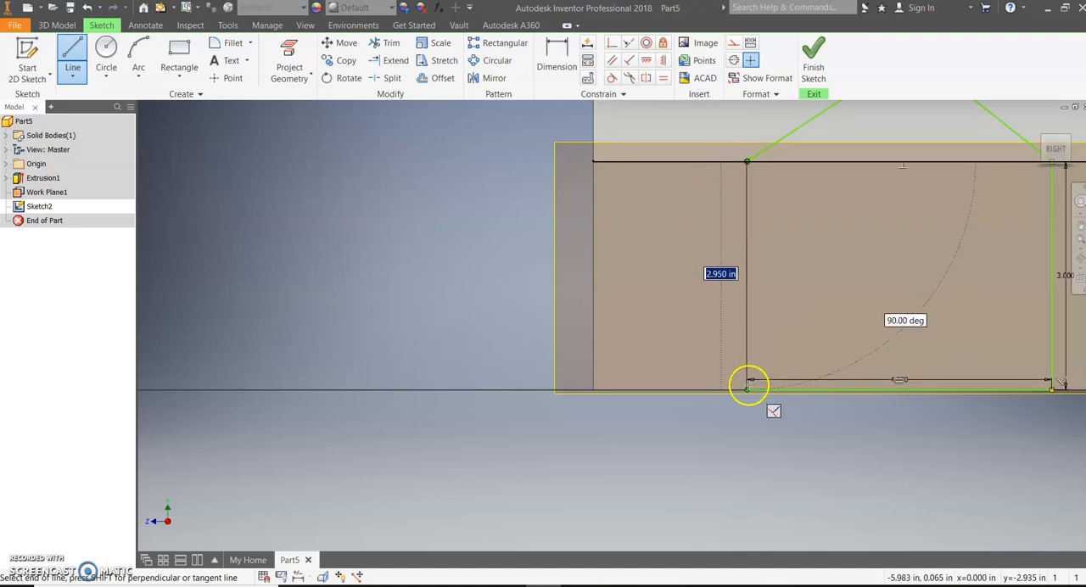
pyautogui.doubleClick(748, 390)
pyautogui.scroll(-3, 789, 249)
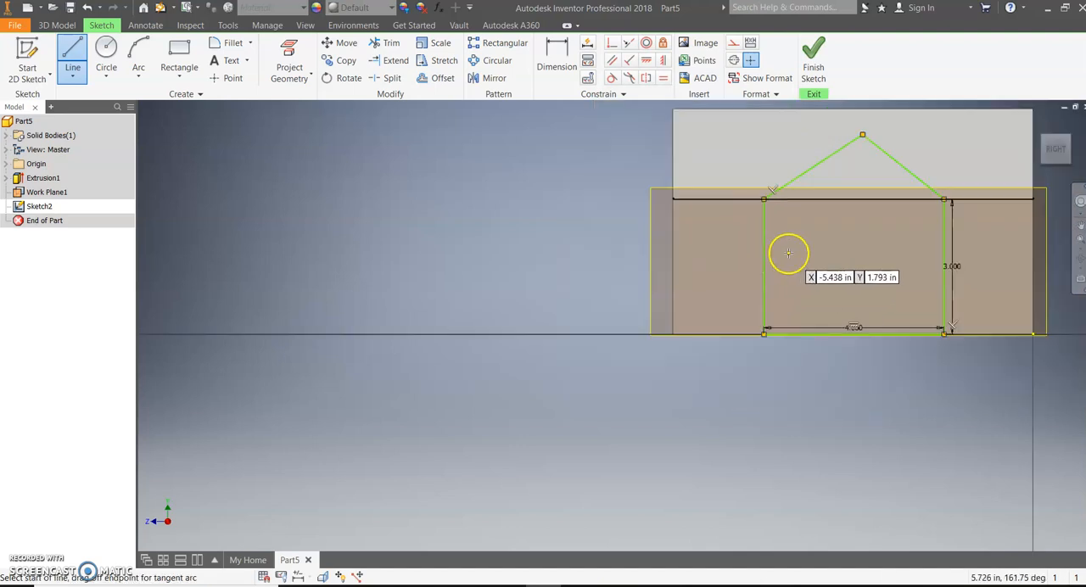
# - Add a 3 in height dimension to the profile's left wall line
pyautogui.click(559, 61)
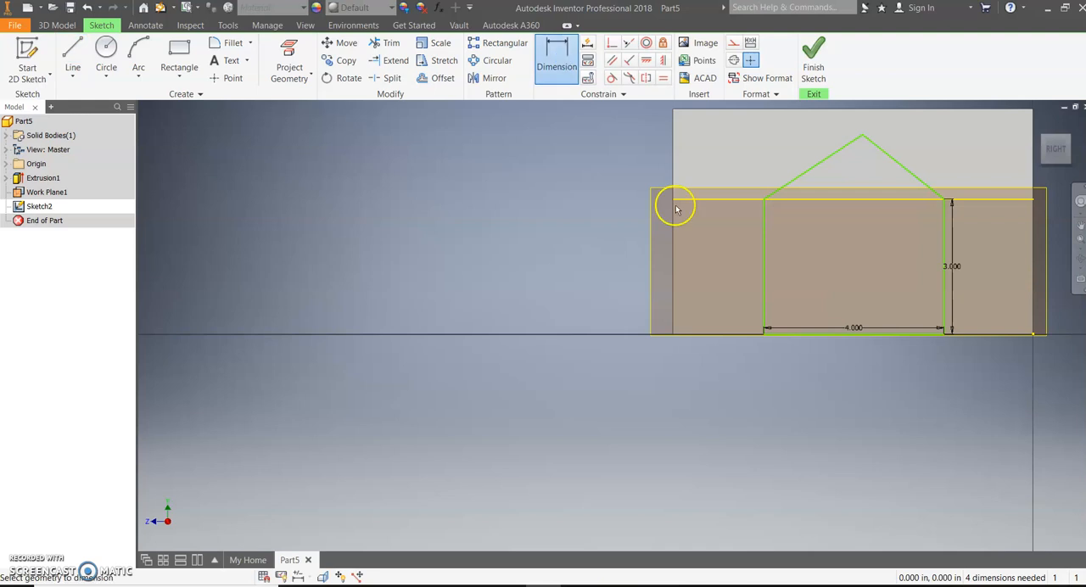
pyautogui.click(765, 244)
pyautogui.click(722, 266)
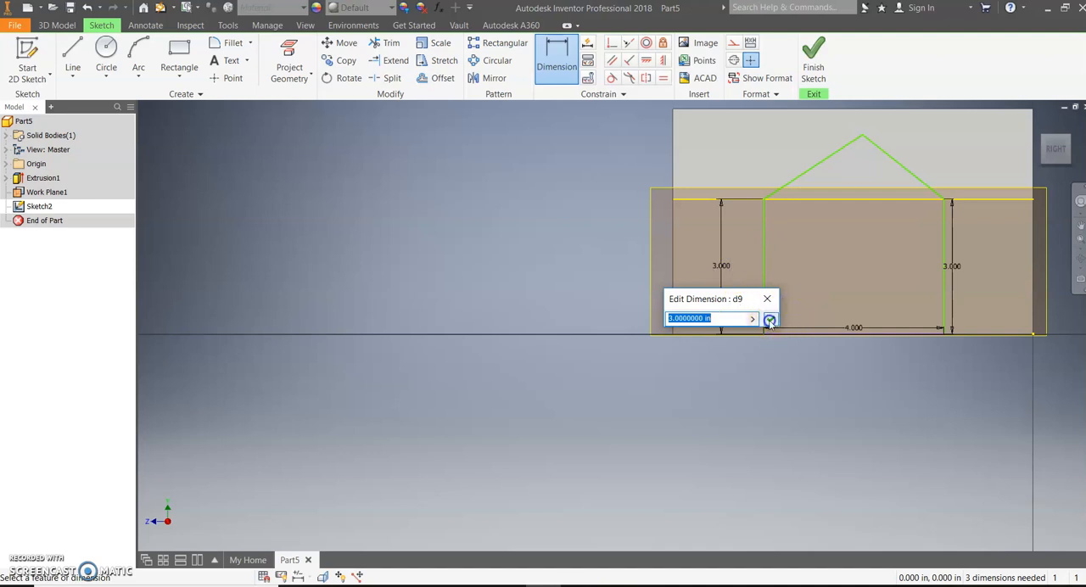
pyautogui.click(771, 318)
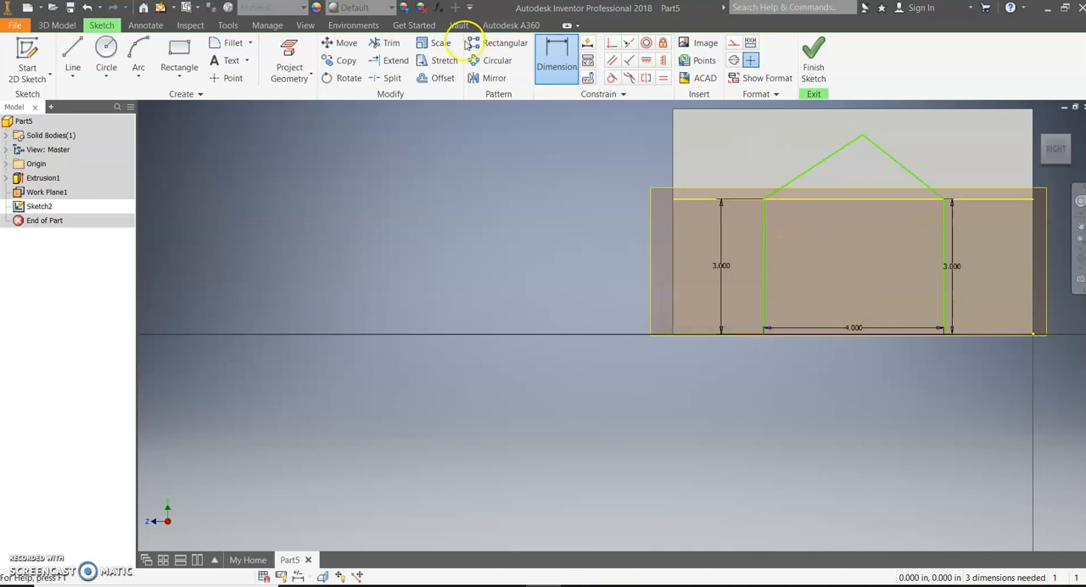
# - Dimension the gable peak's height above the eave edge and set it to 1.5 in
pyautogui.click(558, 70)
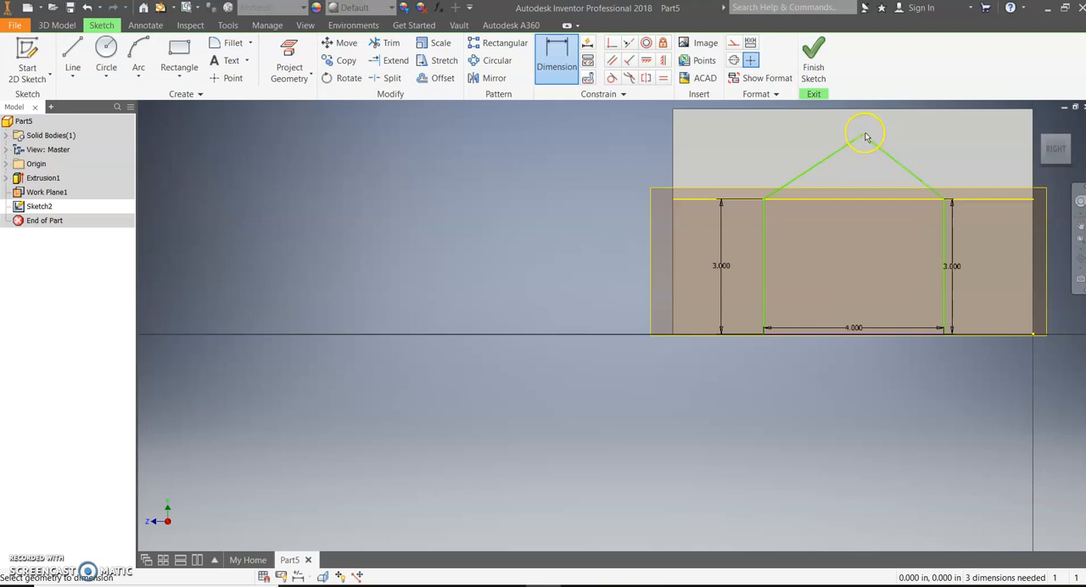
pyautogui.click(863, 202)
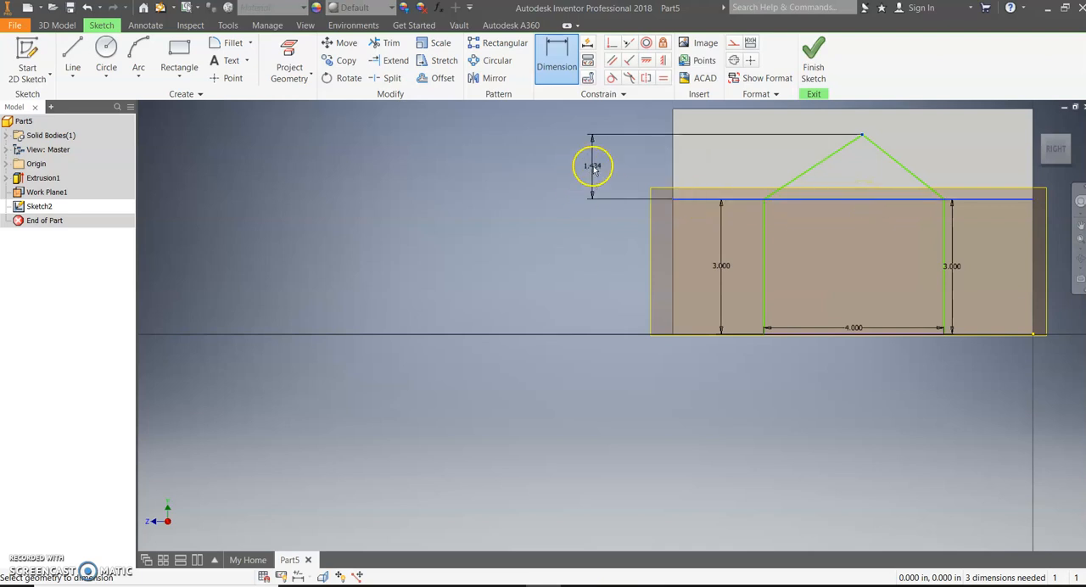
pyautogui.click(592, 166)
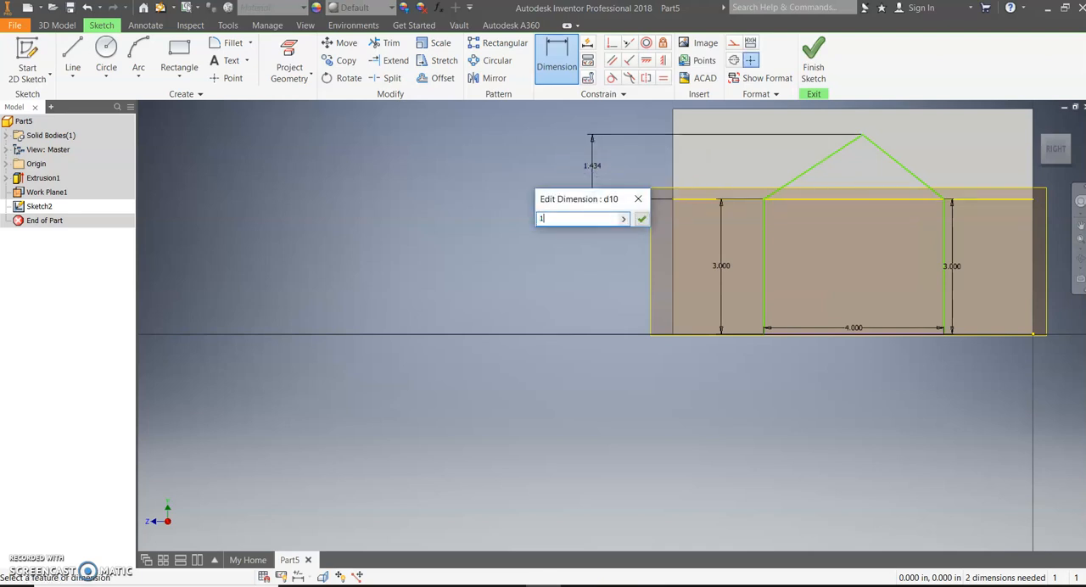
pyautogui.press('Return')
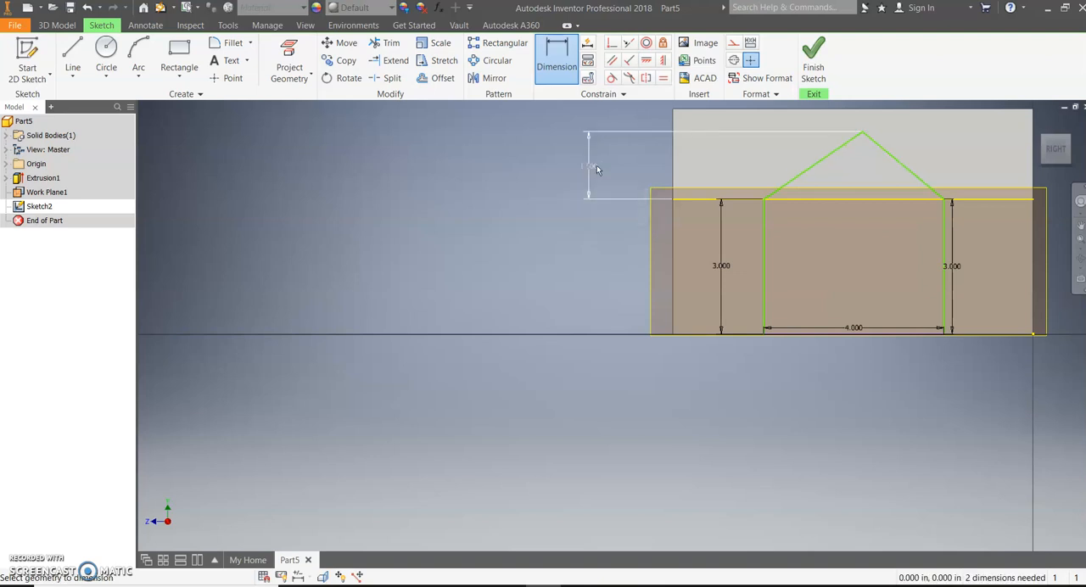
# - Constrain the gable profile's two sloping roof lines to equal length
pyautogui.click(663, 77)
pyautogui.click(819, 167)
pyautogui.click(887, 160)
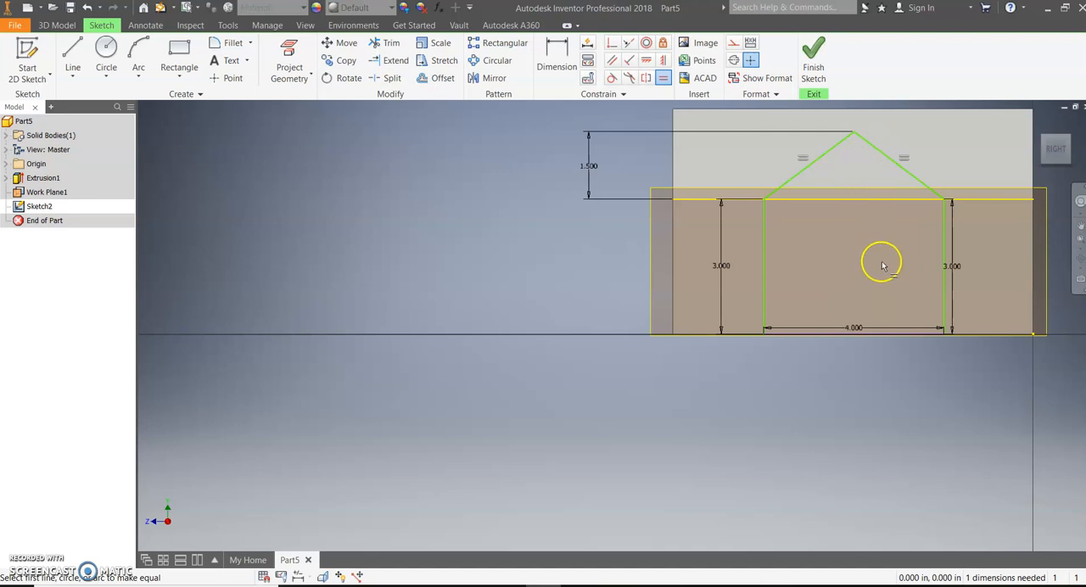
pyautogui.scroll(-3, 927, 239)
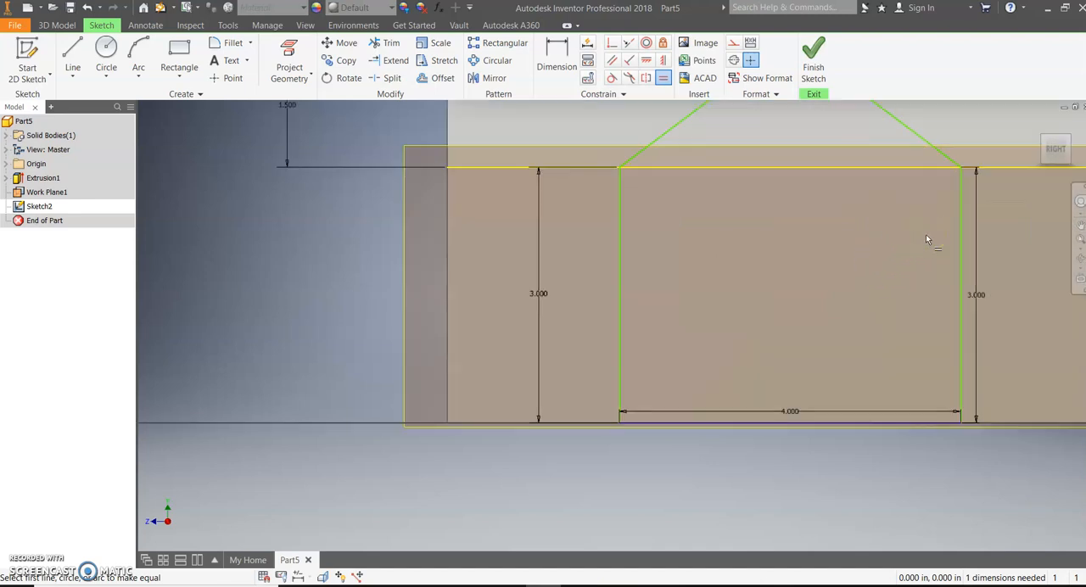
pyautogui.scroll(5, 686, 348)
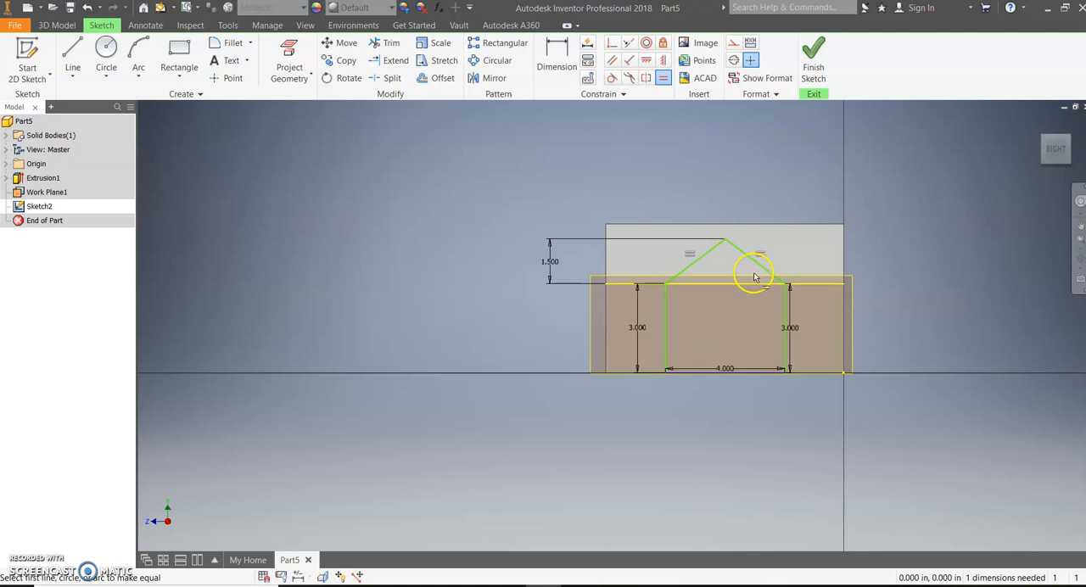
pyautogui.scroll(-5, 710, 291)
pyautogui.scroll(6, 708, 301)
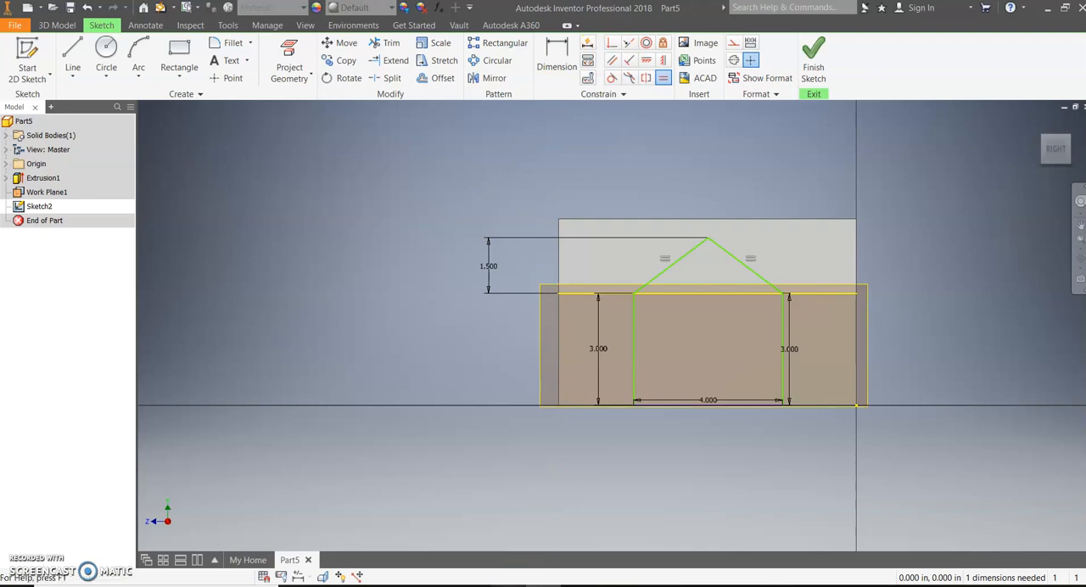
# - Check the side extension's placement on isometric sketch 5 in the Word document, then return to the Inventor sketch
pyautogui.click(591, 469)
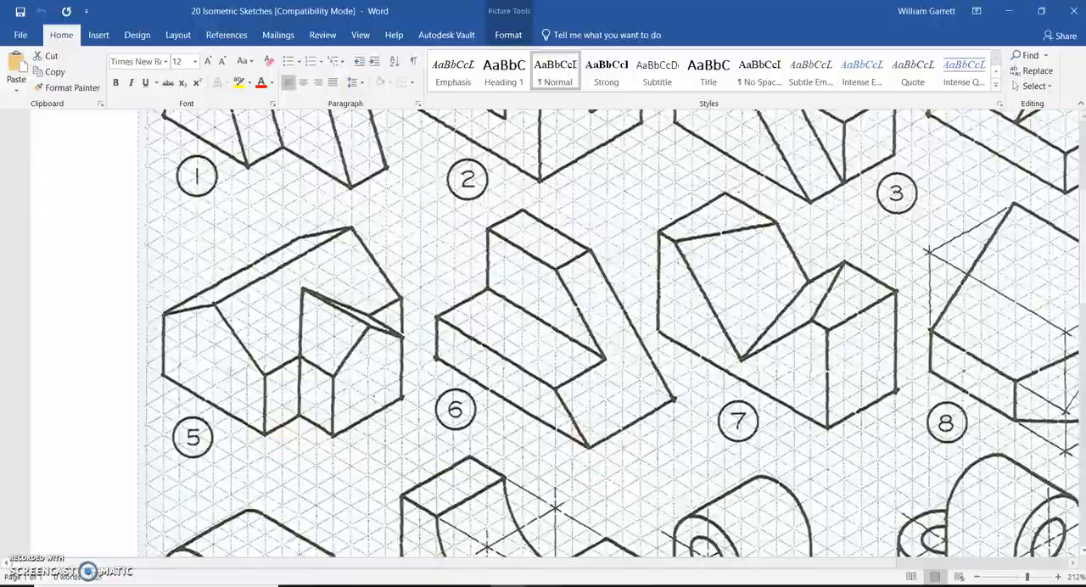
pyautogui.click(527, 585)
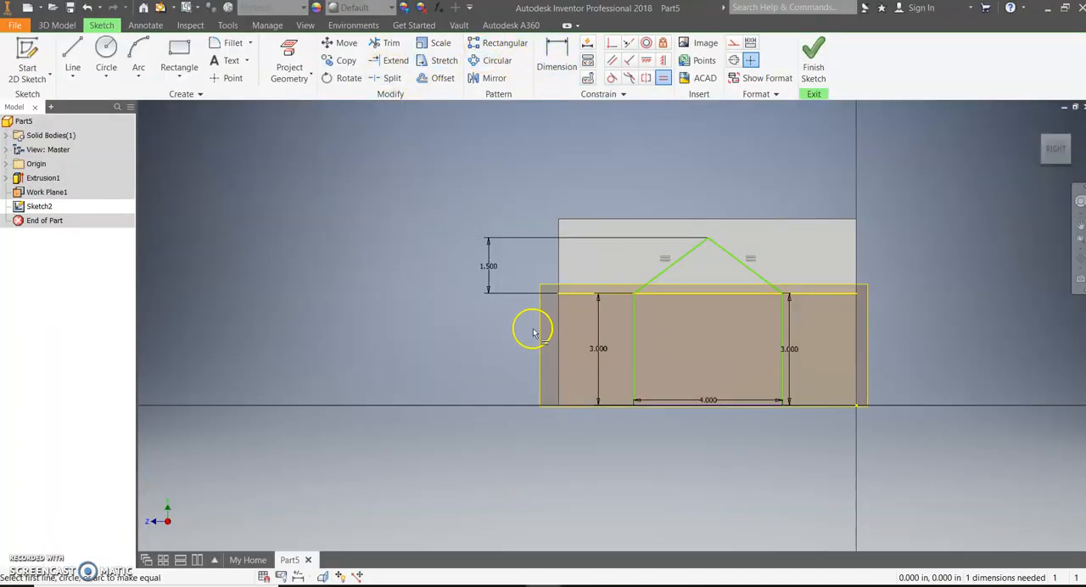
pyautogui.scroll(2, 562, 392)
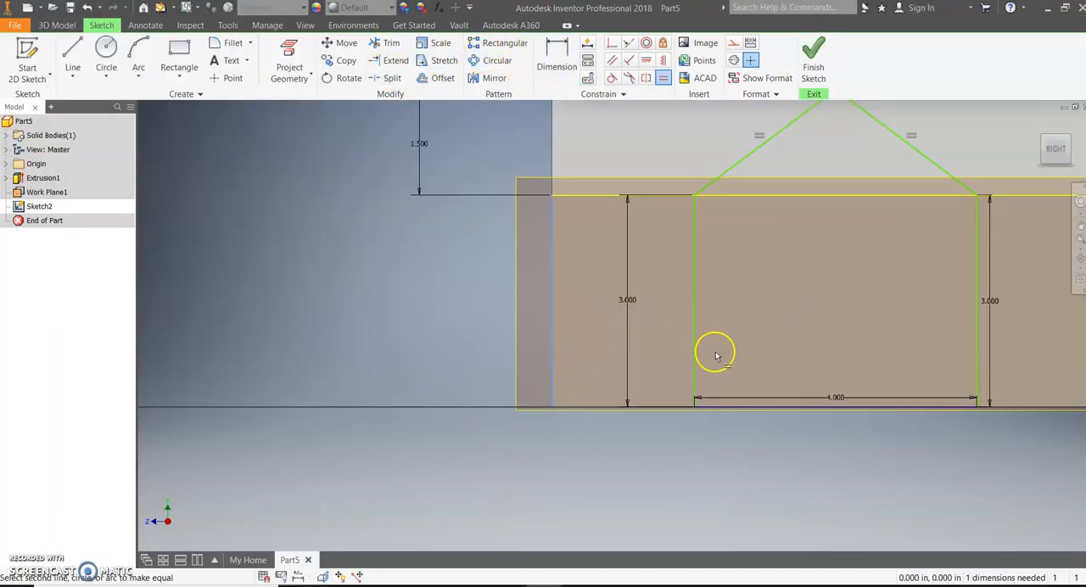
pyautogui.click(696, 351)
pyautogui.click(552, 395)
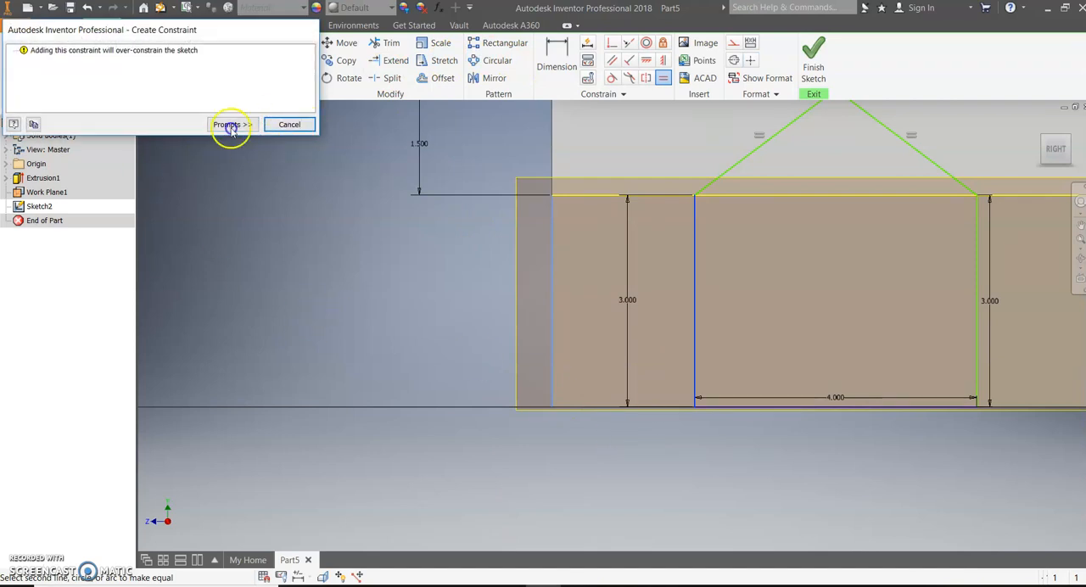
pyautogui.click(288, 125)
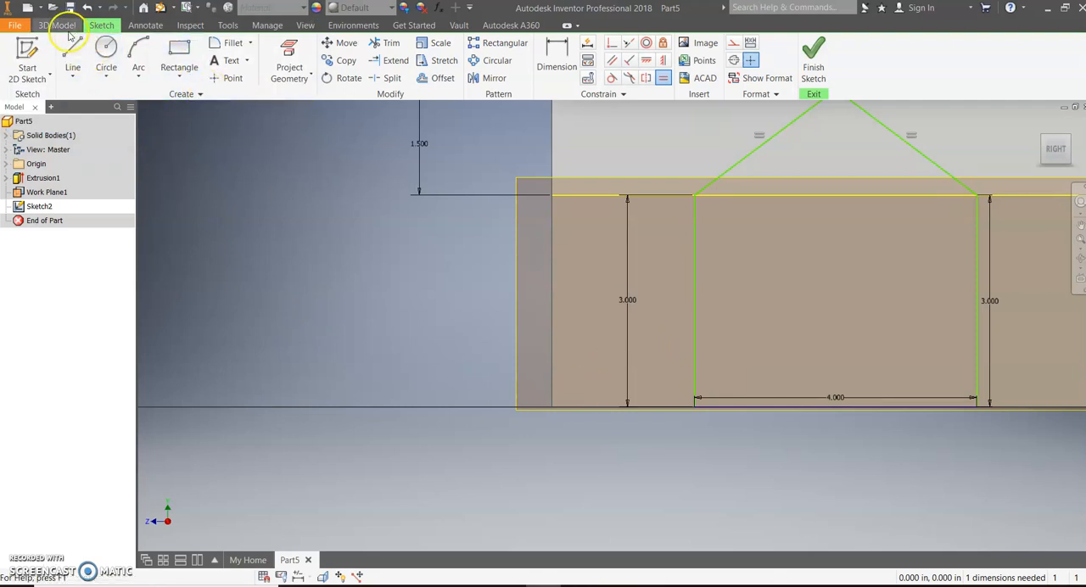
# - Dimension the horizontal offset from the main house's vertical end edge to the gable profile's nearer wall as 2 in, and finish the sketch
pyautogui.click(557, 60)
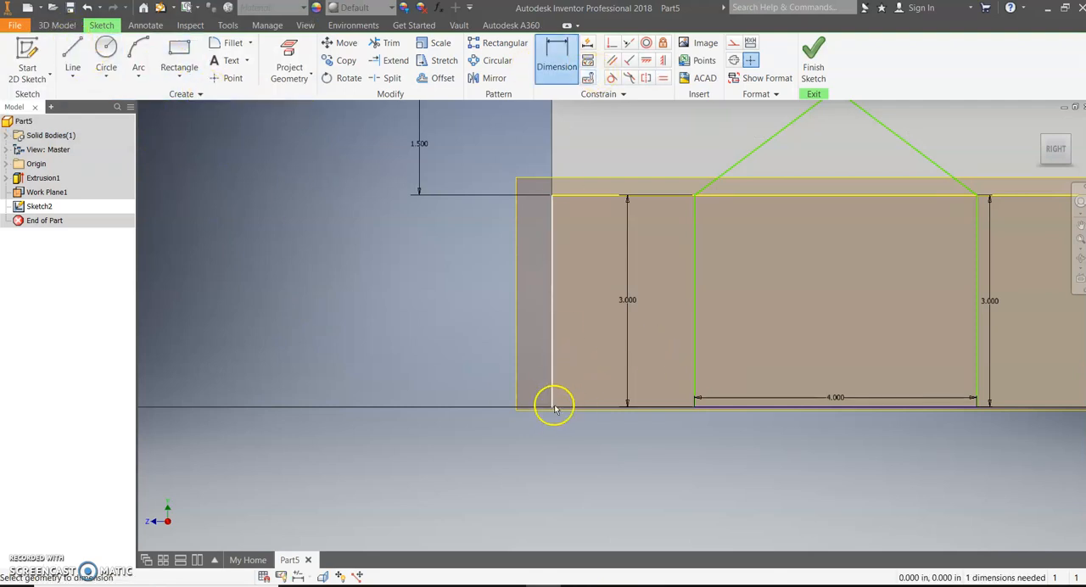
pyautogui.scroll(-3, 553, 400)
pyautogui.click(559, 412)
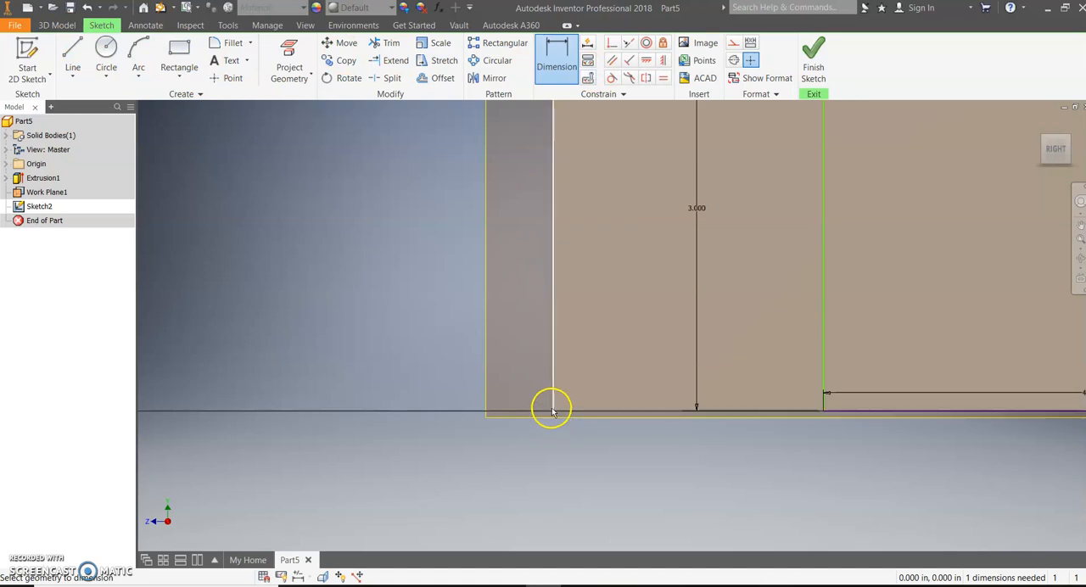
pyautogui.click(552, 412)
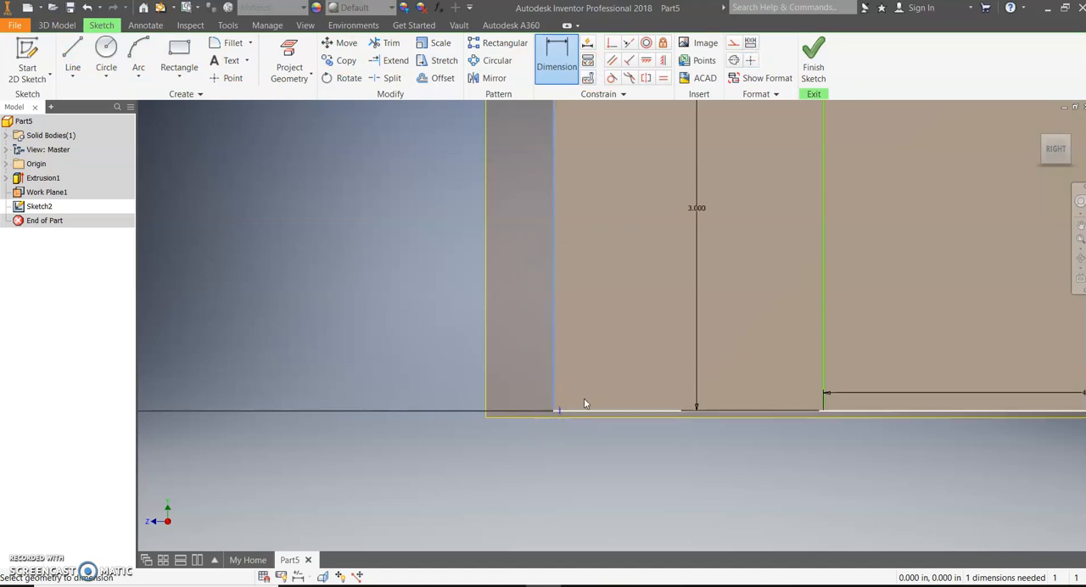
pyautogui.click(823, 412)
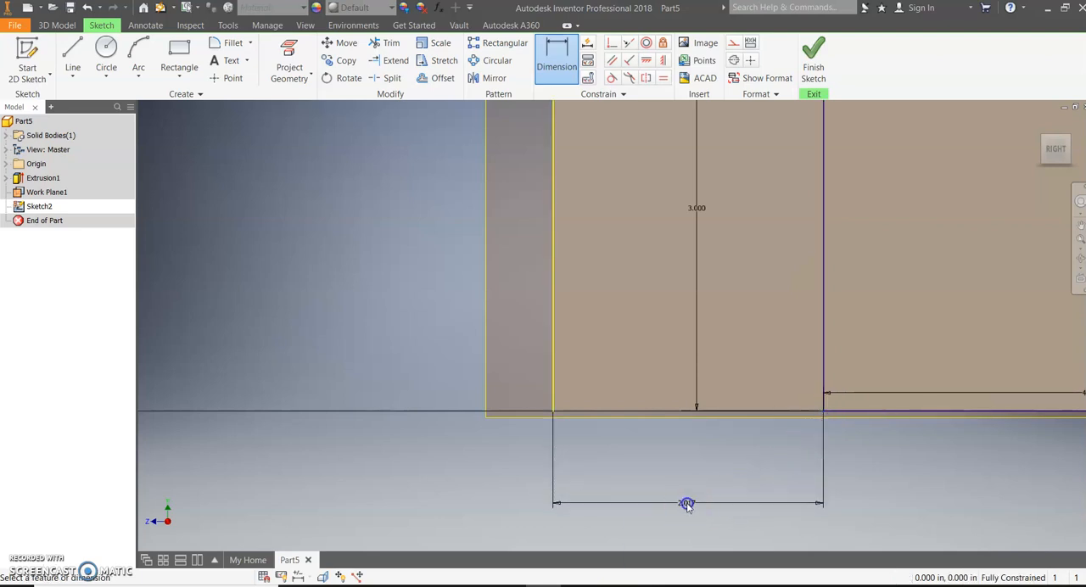
pyautogui.click(687, 502)
pyautogui.write('2')
pyautogui.press('Return')
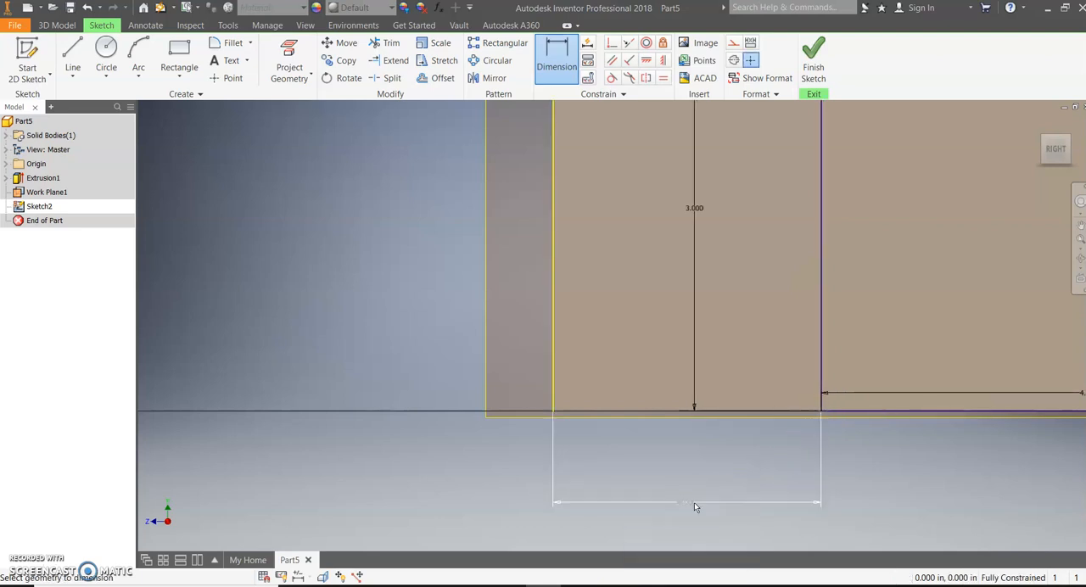
pyautogui.scroll(-5, 694, 502)
pyautogui.click(795, 484)
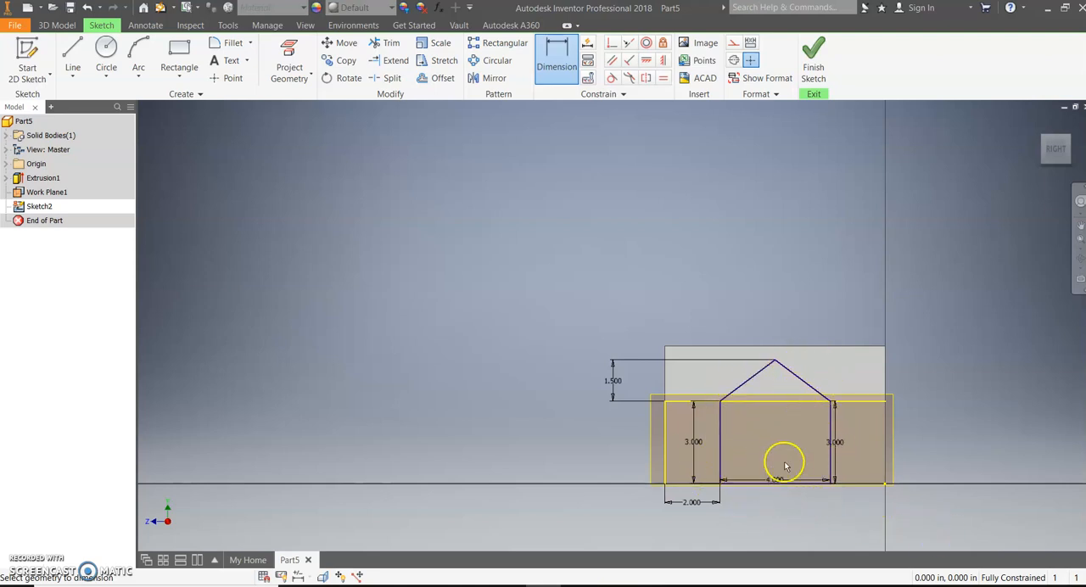
pyautogui.click(812, 73)
# - Extrude both regions of the gable profile toward the main house using the To Next extent, and hide the work plane
pyautogui.click(75, 58)
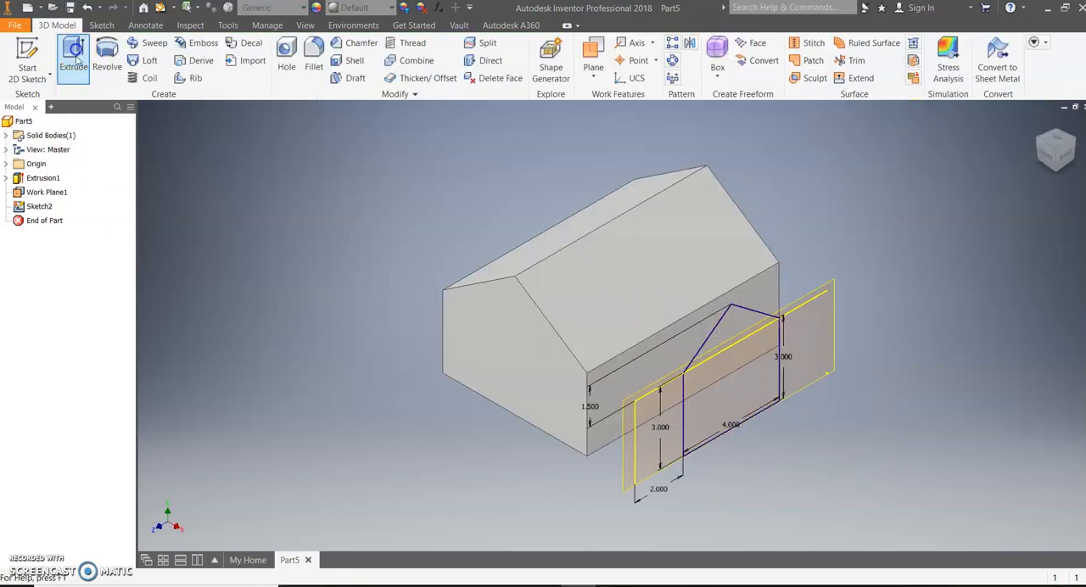
pyautogui.click(75, 60)
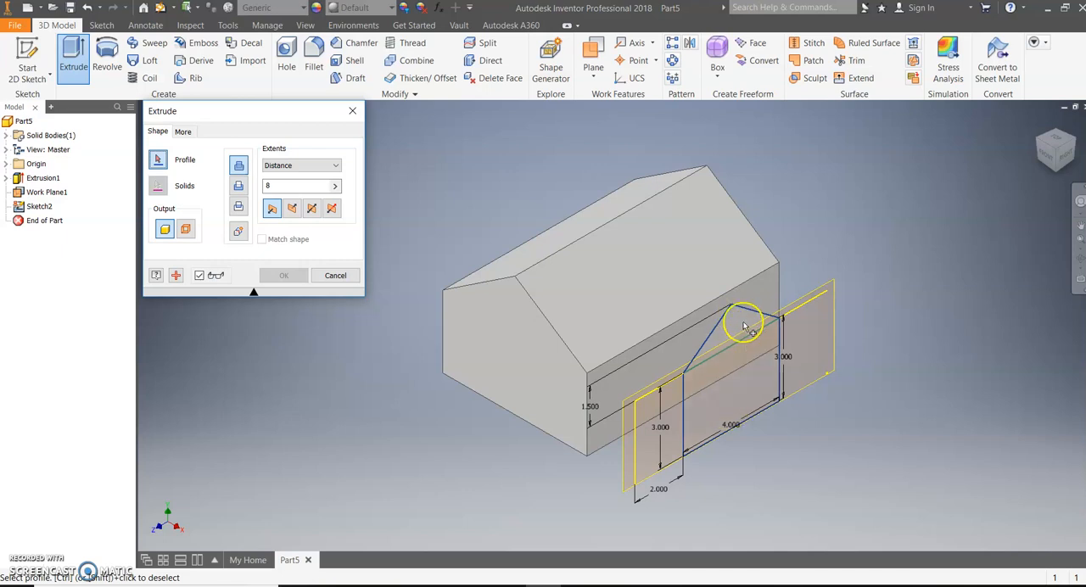
pyautogui.click(741, 367)
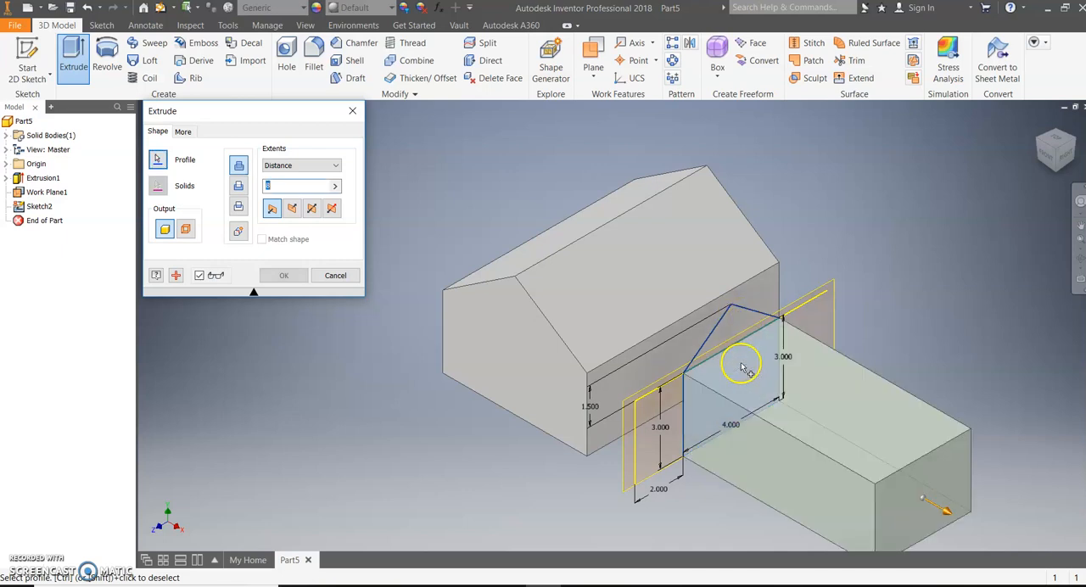
pyautogui.click(735, 336)
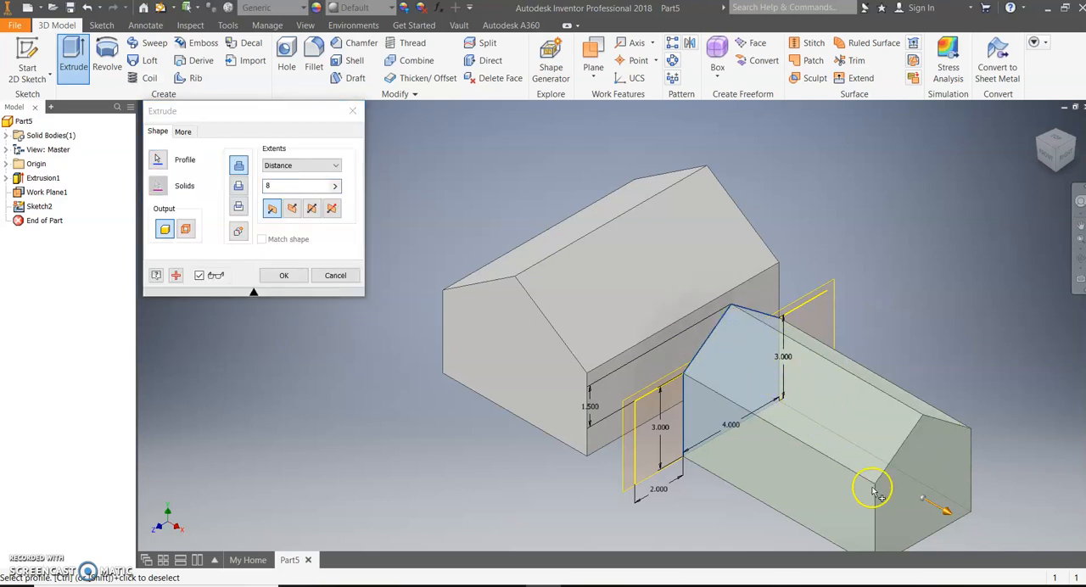
pyautogui.click(293, 210)
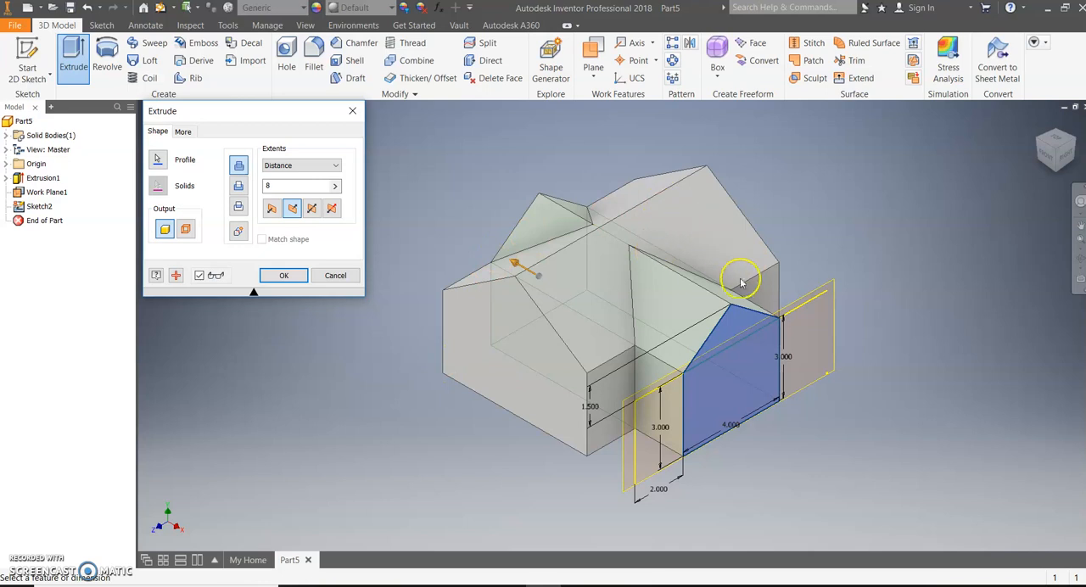
pyautogui.click(304, 167)
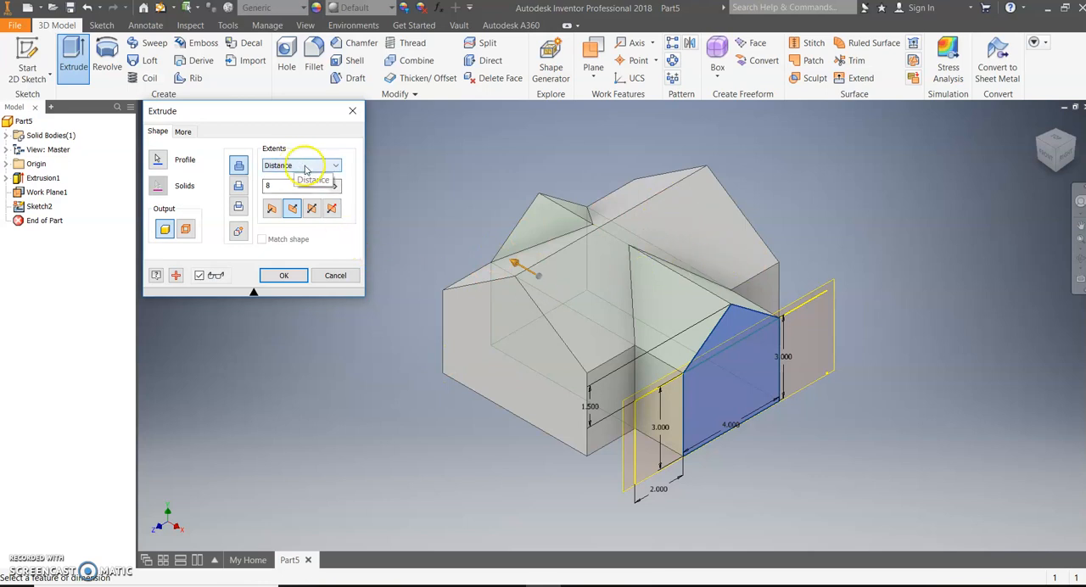
pyautogui.click(304, 187)
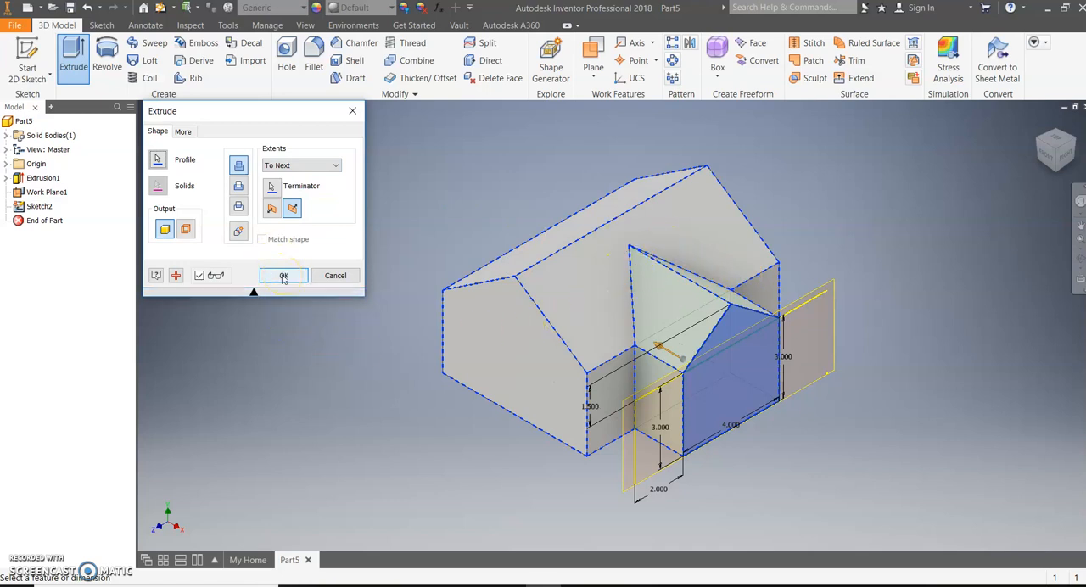
pyautogui.click(284, 276)
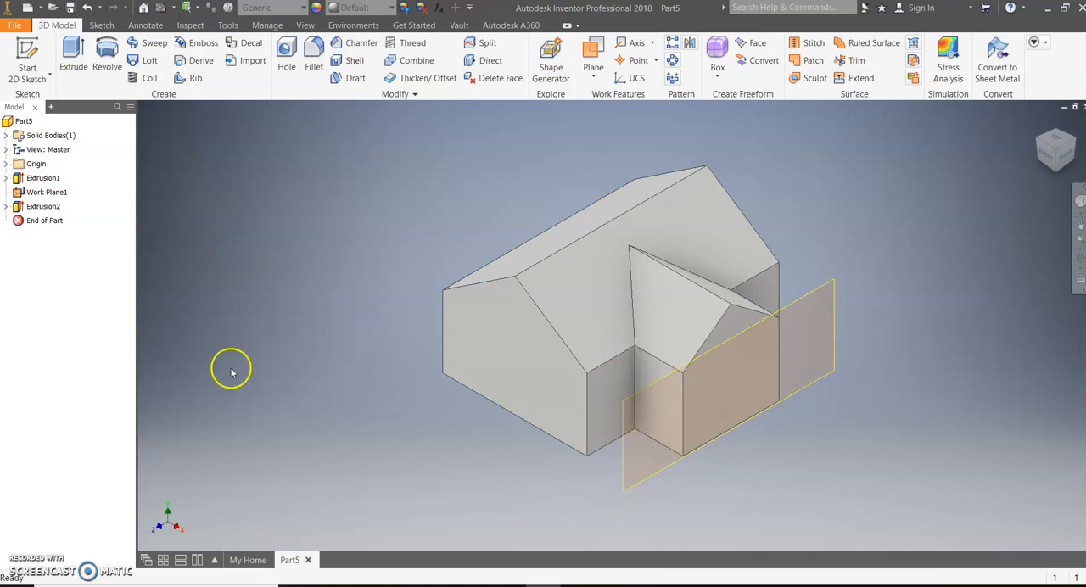
pyautogui.rightClick(40, 197)
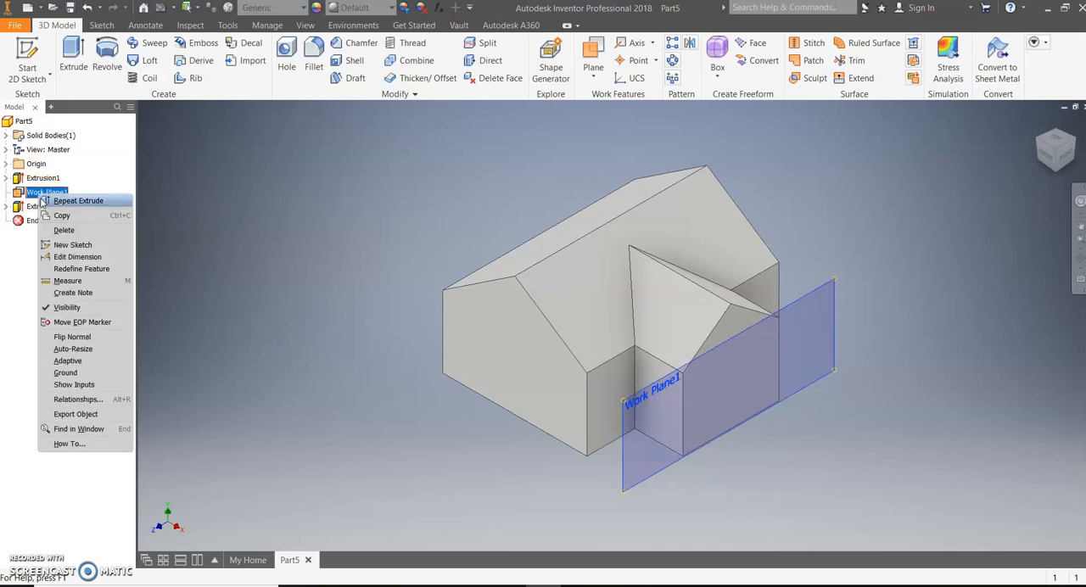
pyautogui.click(49, 308)
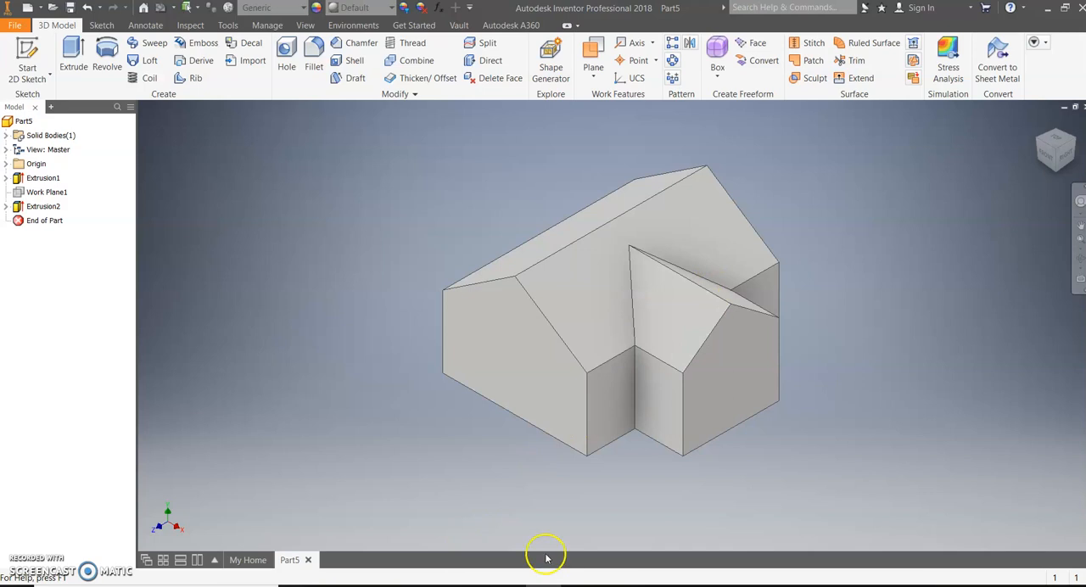